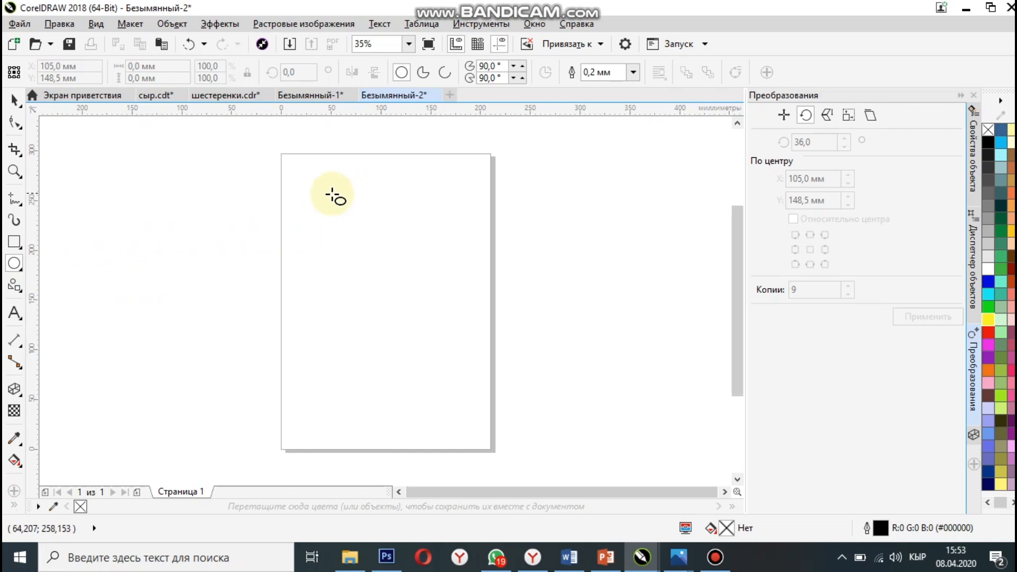
# - Draw a circle about 166 mm in diameter on the page and turn it into a pie wedge from 0° to 60°
pyautogui.moveTo(315, 208); pyautogui.dragTo(482, 369)
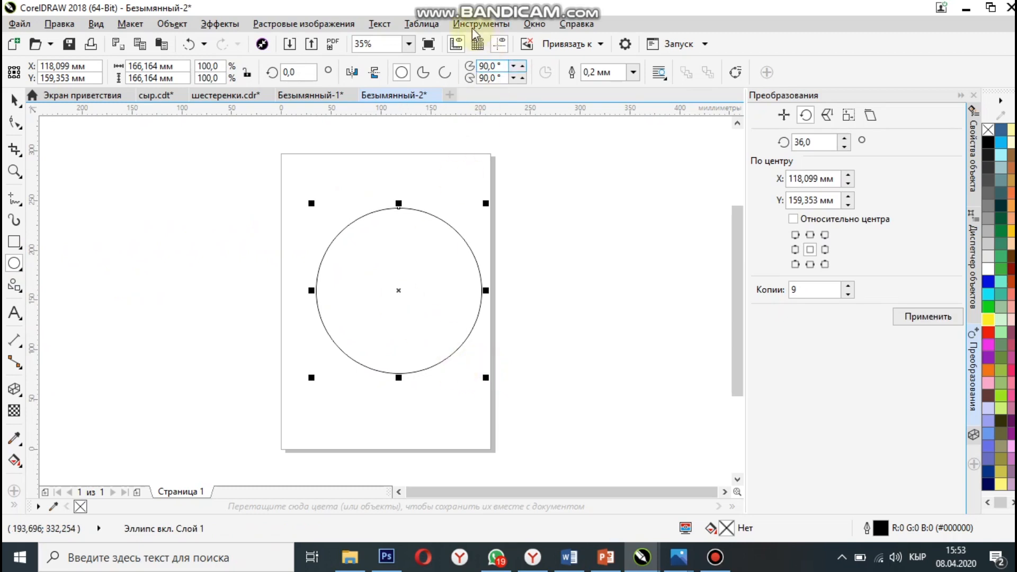
pyautogui.click(423, 72)
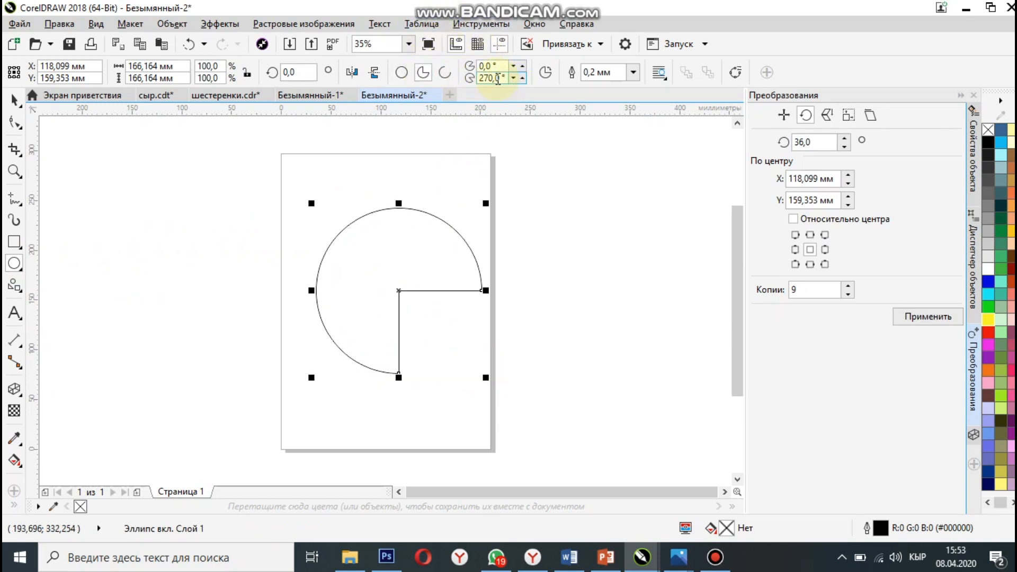
pyautogui.write('60')
pyautogui.press('Return')
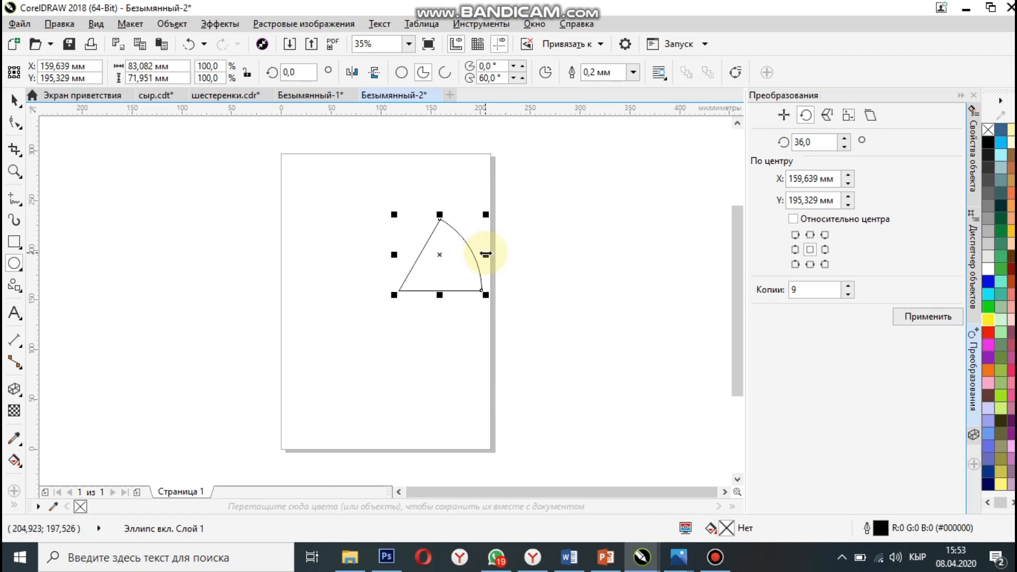
# - Flip the wedge horizontally so its arc faces left, and rotate it to about 215.6° so its tip points right
pyautogui.moveTo(485, 256); pyautogui.dragTo(326, 277)
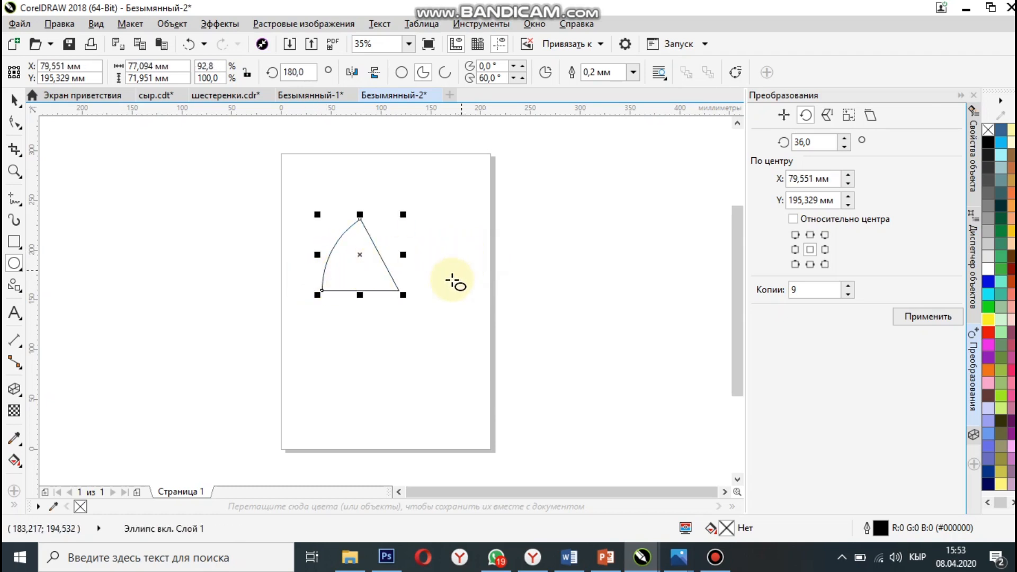
pyautogui.click(358, 255)
pyautogui.moveTo(408, 295); pyautogui.dragTo(437, 266)
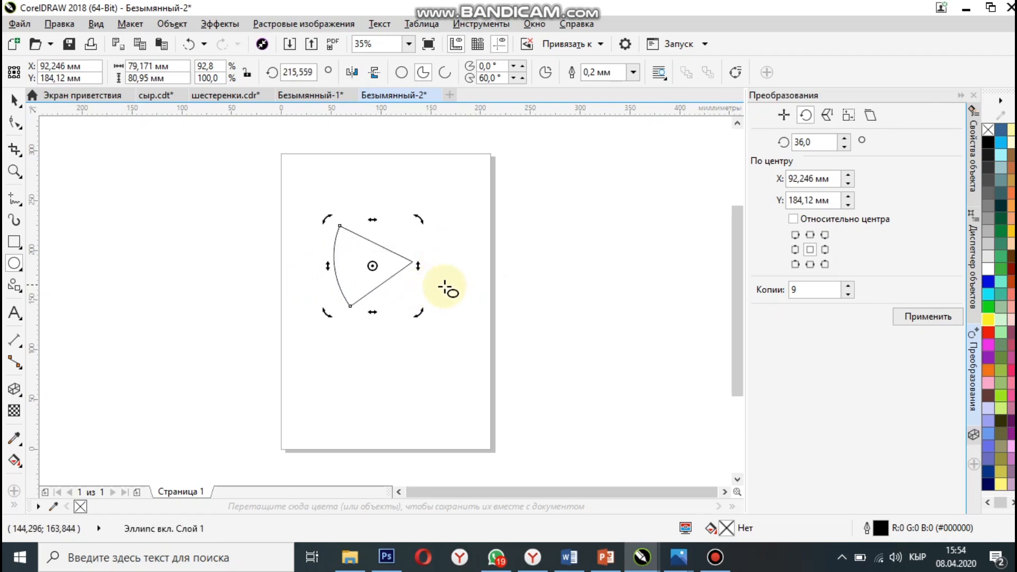
# - Enlarge the wedge proportionally from its centre to about 138 × 141 mm
pyautogui.press('Escape')
pyautogui.click(418, 265)
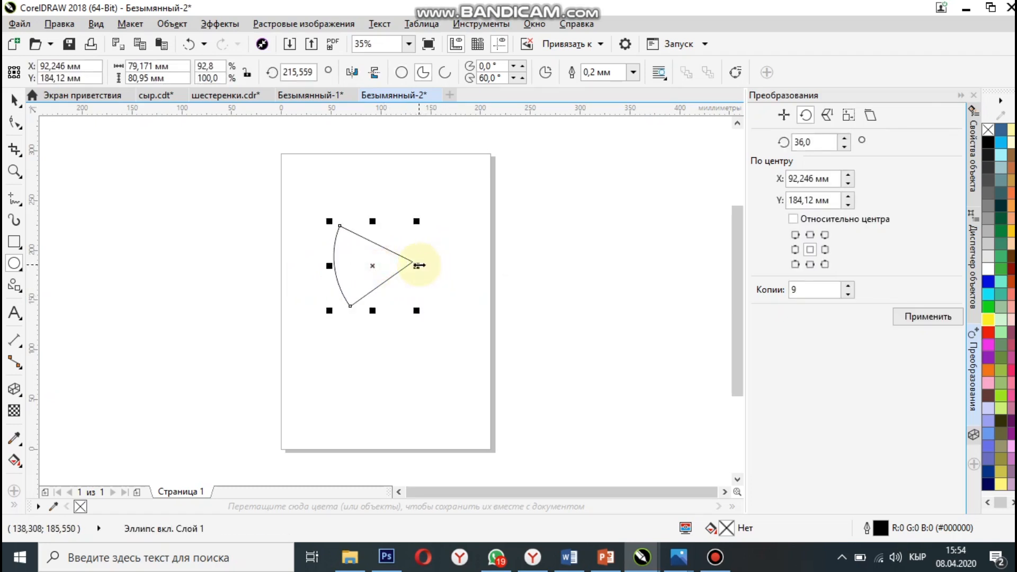
pyautogui.moveTo(417, 311); pyautogui.dragTo(541, 341)
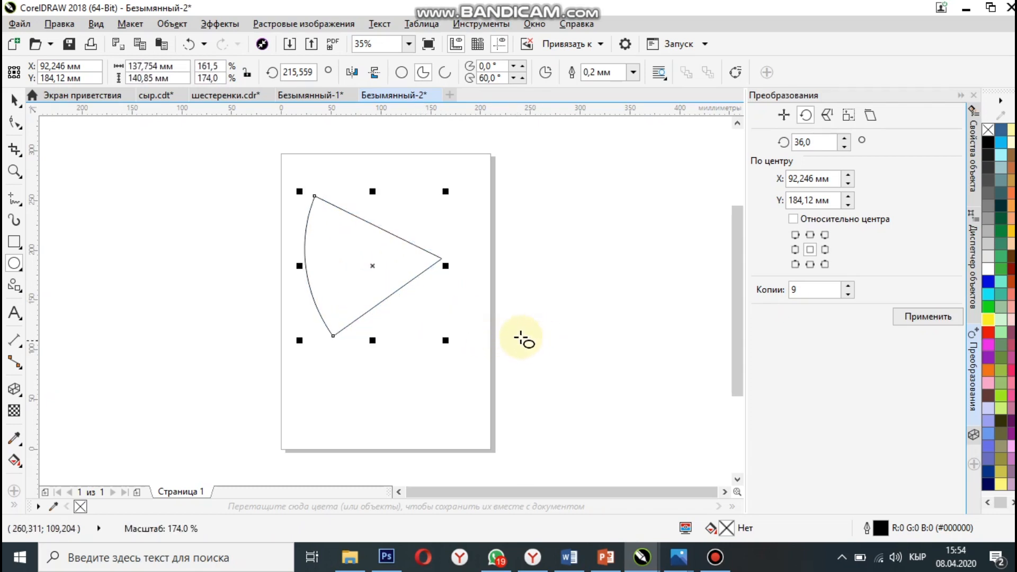
pyautogui.click(482, 290)
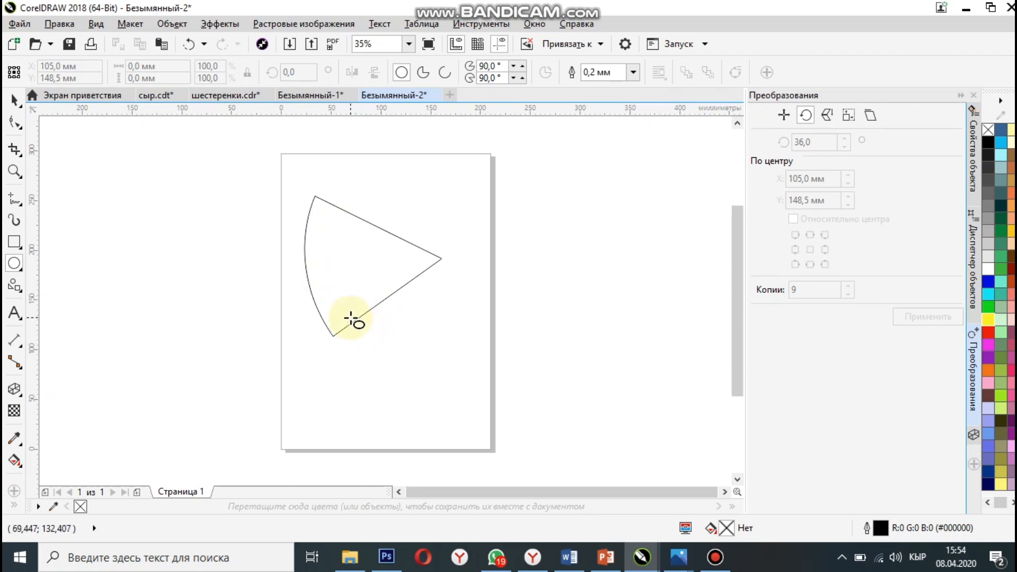
# - Draw nine circles of different sizes as cheese holes, scattered inside the wedge and overlapping its edges
pyautogui.moveTo(343, 314); pyautogui.dragTo(360, 331)
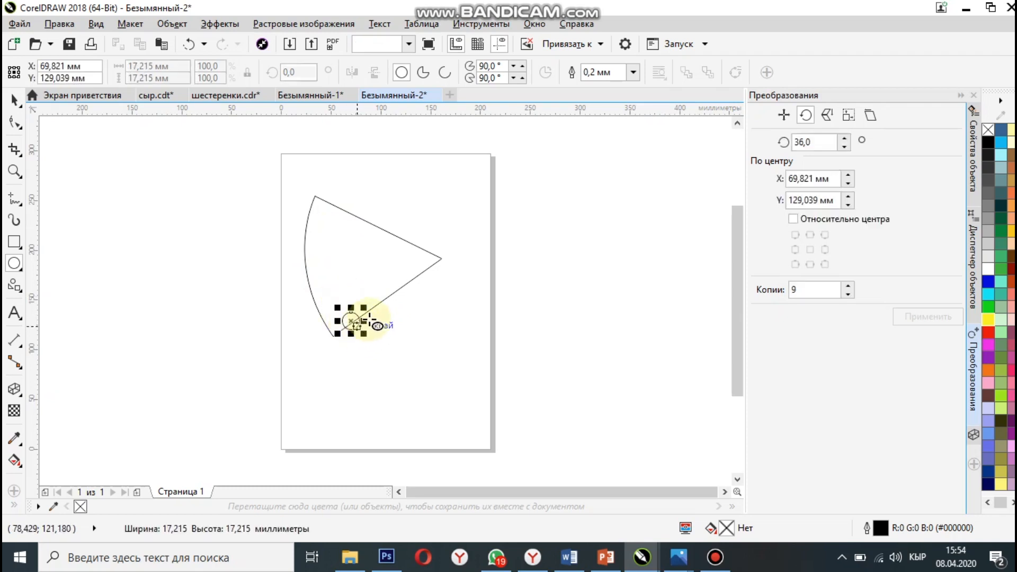
pyautogui.moveTo(394, 284); pyautogui.dragTo(413, 303)
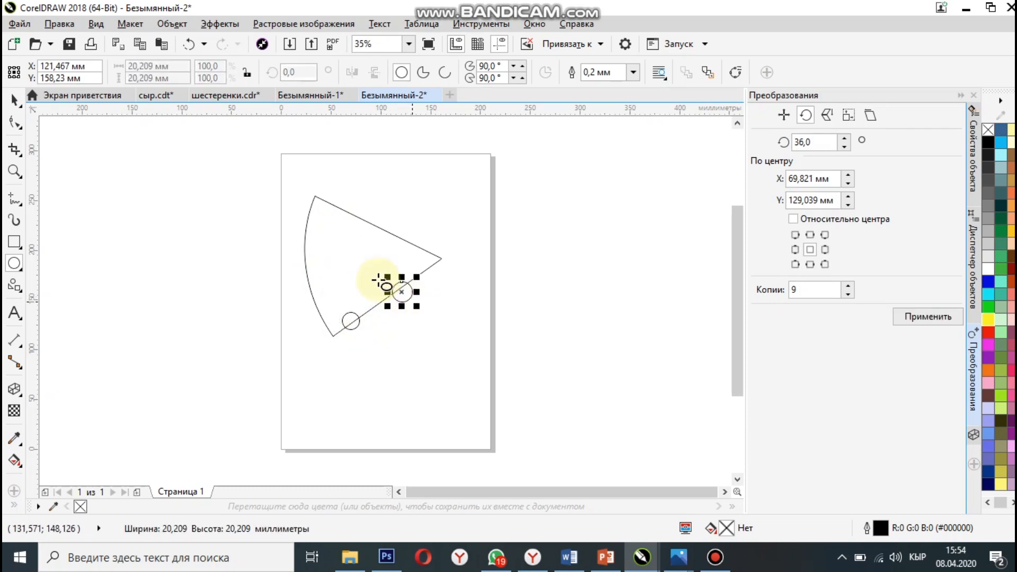
pyautogui.moveTo(325, 252); pyautogui.dragTo(393, 264)
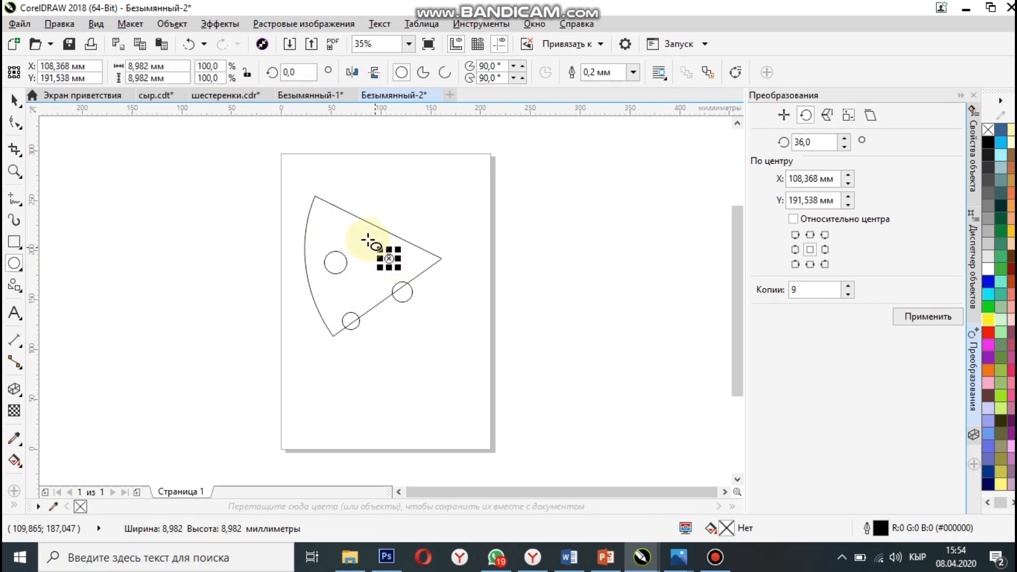
pyautogui.moveTo(344, 224); pyautogui.dragTo(376, 291)
pyautogui.moveTo(300, 275); pyautogui.dragTo(316, 293)
pyautogui.moveTo(308, 209); pyautogui.dragTo(324, 233)
pyautogui.click(450, 228)
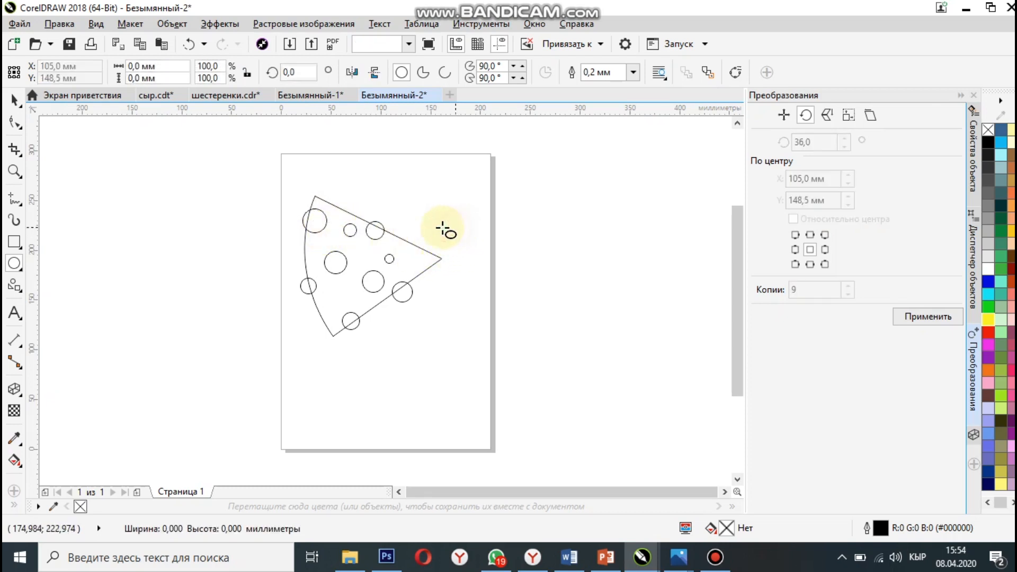
# - Cut all the circles out of the wedge with Back Minus Front and fill the resulting shape with yellow
pyautogui.click(15, 100)
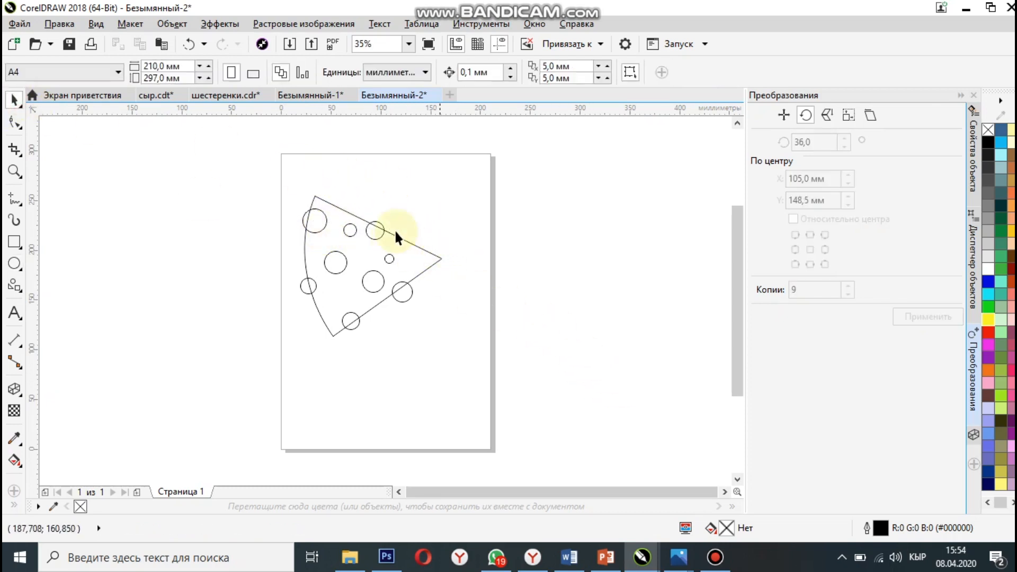
pyautogui.moveTo(262, 173); pyautogui.dragTo(476, 279)
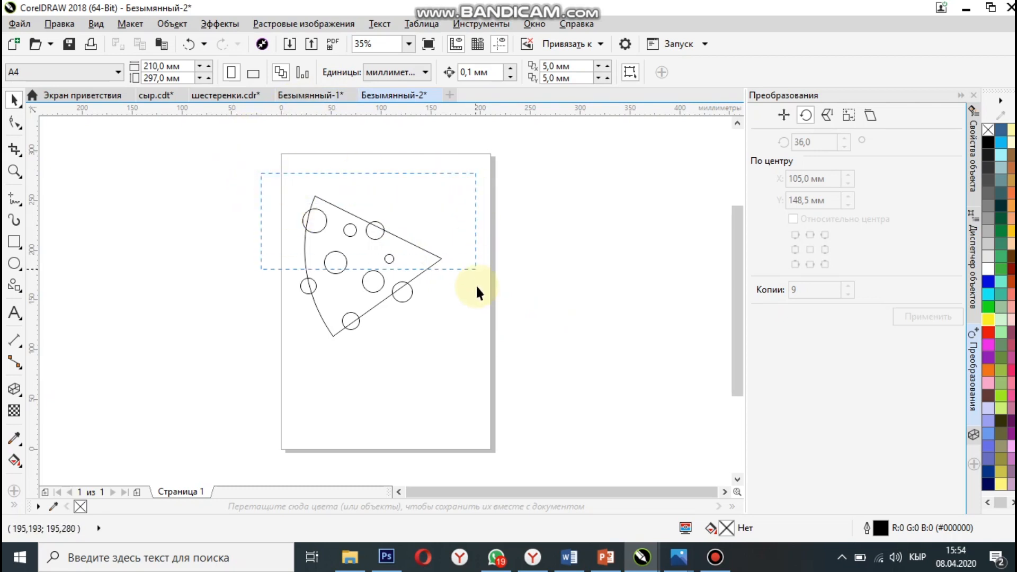
pyautogui.moveTo(476, 350); pyautogui.dragTo(476, 350)
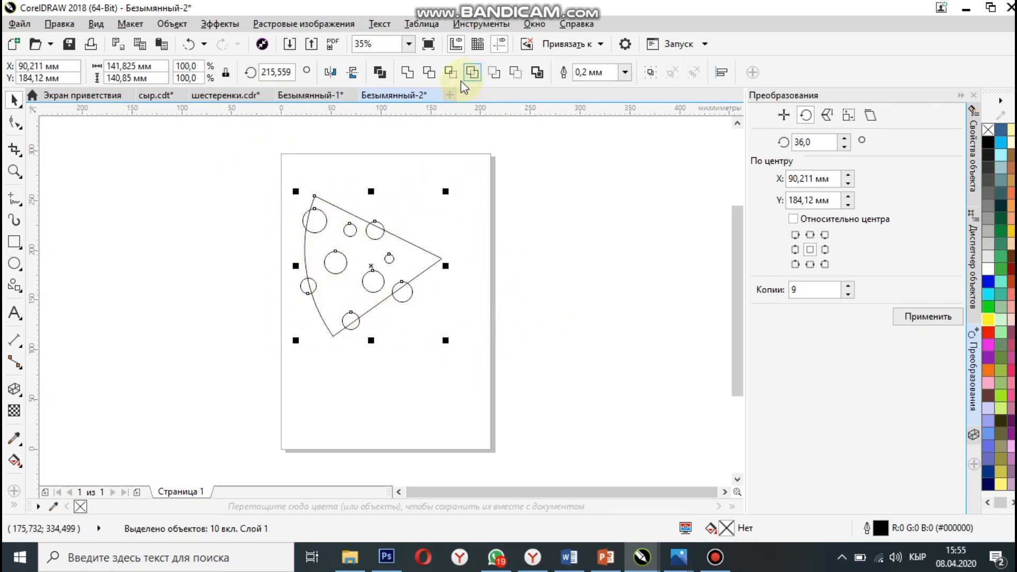
pyautogui.click(516, 74)
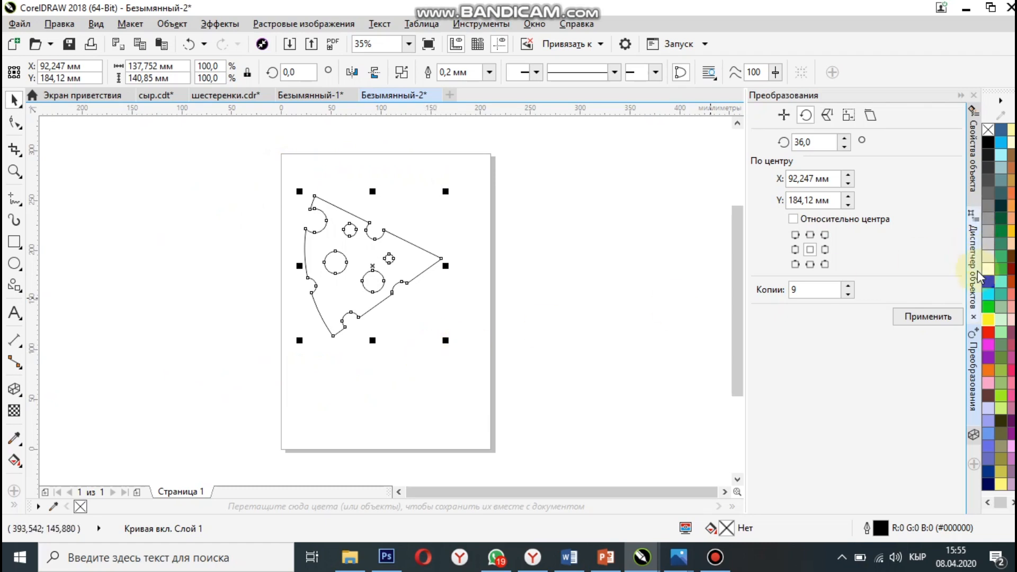
pyautogui.click(991, 320)
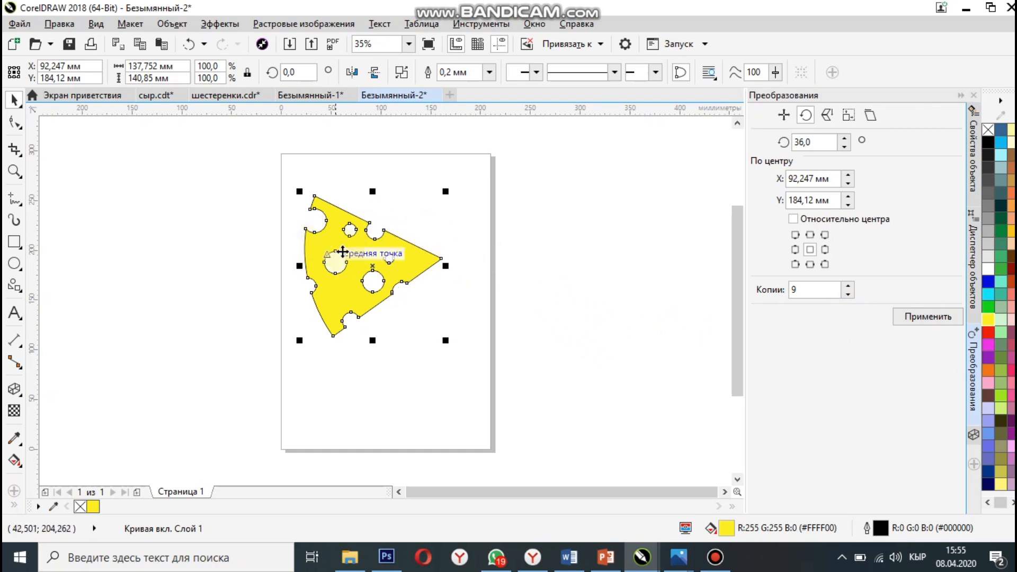
# - Extrude the cheese wedge with a parallel extrusion type, directing its depth about 12.7 mm right and 4.6 mm up
pyautogui.click(10, 394)
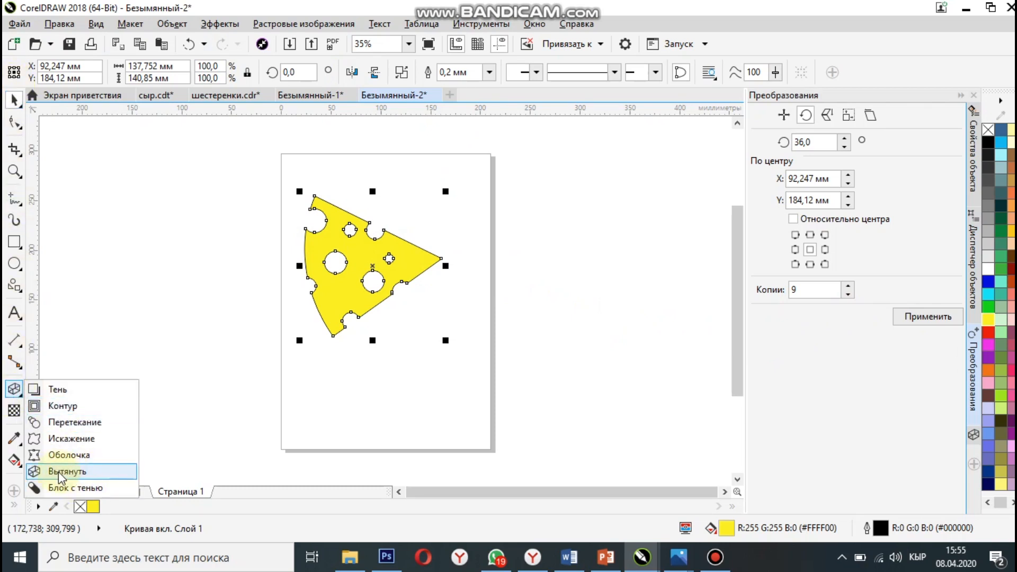
pyautogui.click(60, 472)
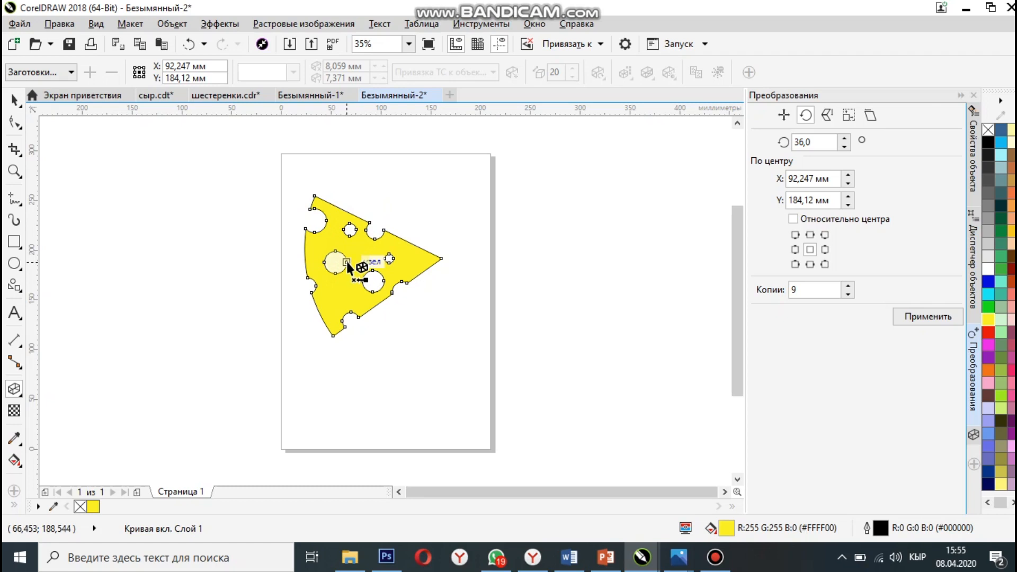
pyautogui.moveTo(347, 261); pyautogui.dragTo(377, 269)
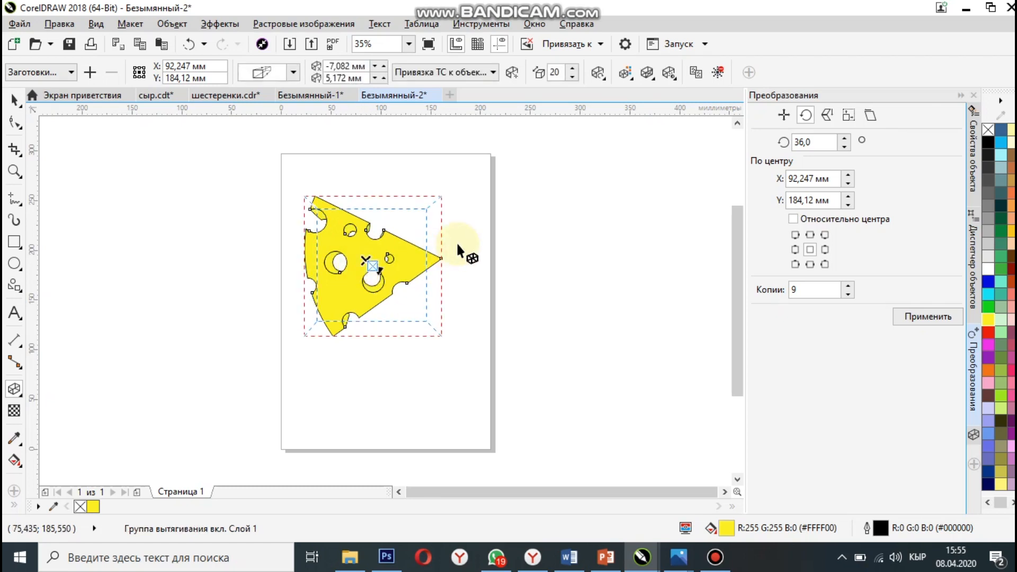
pyautogui.click(292, 75)
pyautogui.click(287, 160)
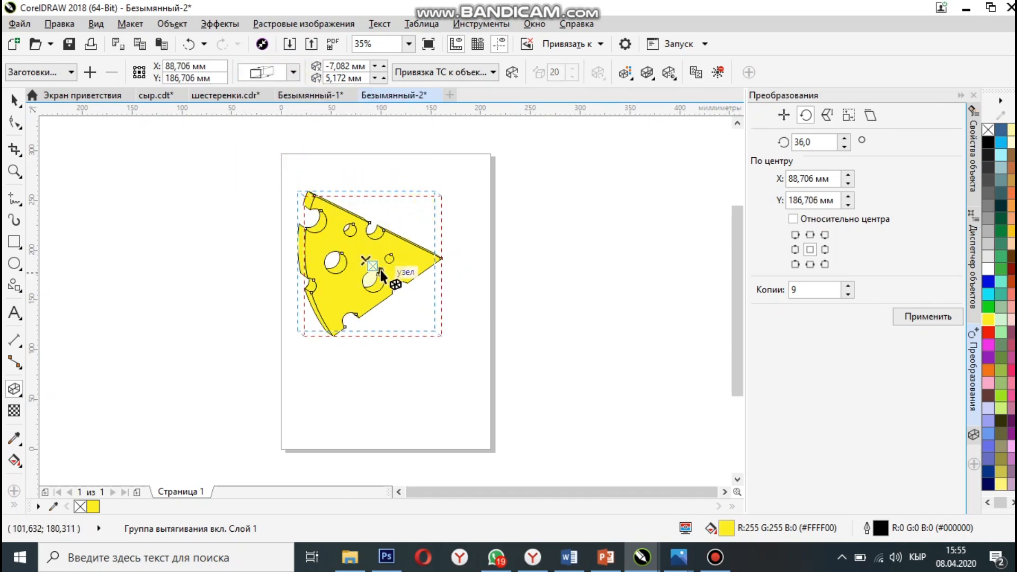
pyautogui.moveTo(365, 259)
pyautogui.mouseDown()
pyautogui.moveTo(394, 252)
pyautogui.moveTo(385, 260)
pyautogui.mouseUp()
pyautogui.click(479, 265)
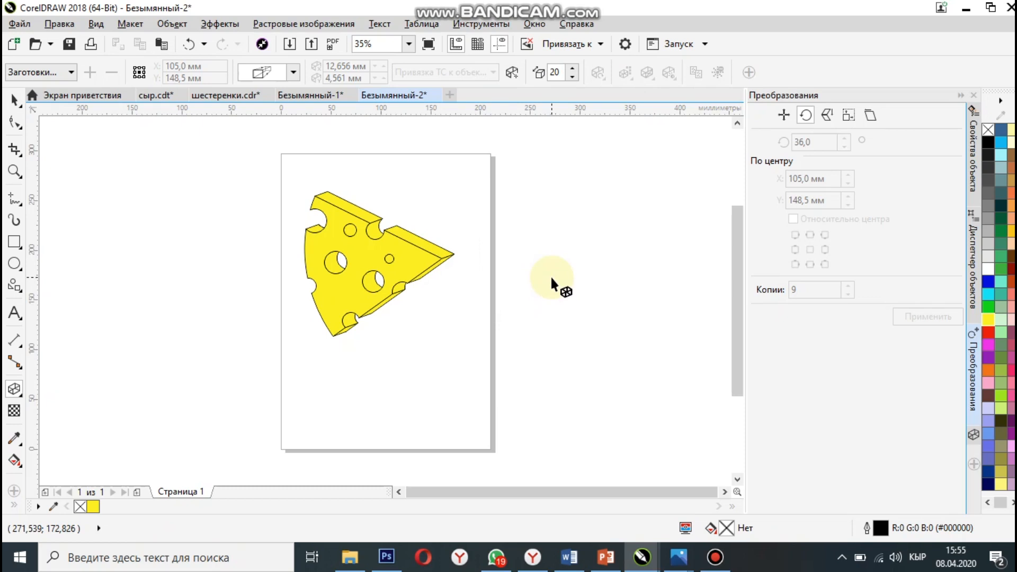
# - Select the extruded cheese and break its extrude group apart
pyautogui.click(14, 101)
pyautogui.moveTo(247, 161); pyautogui.dragTo(470, 361)
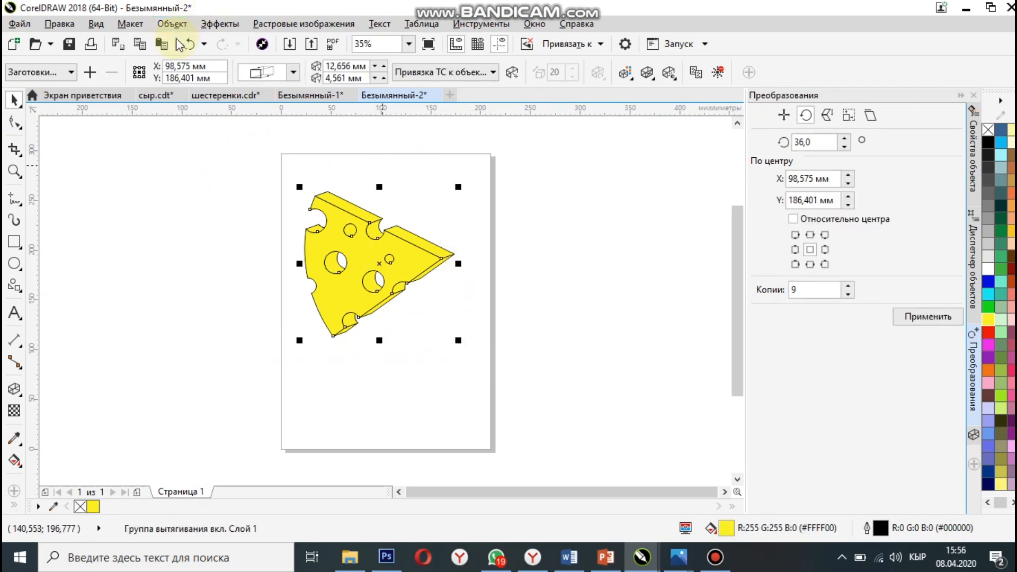
pyautogui.click(172, 24)
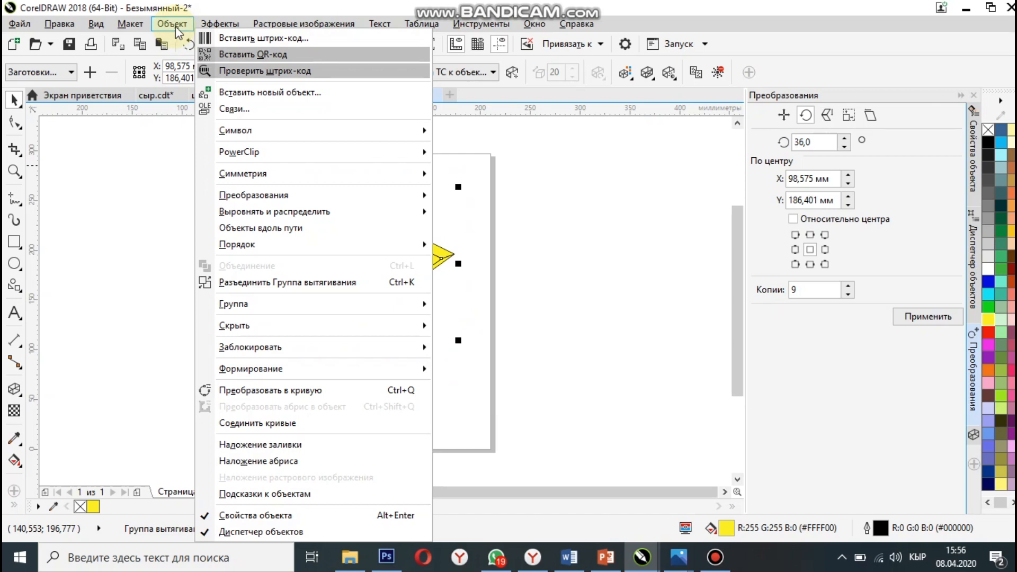
pyautogui.click(325, 282)
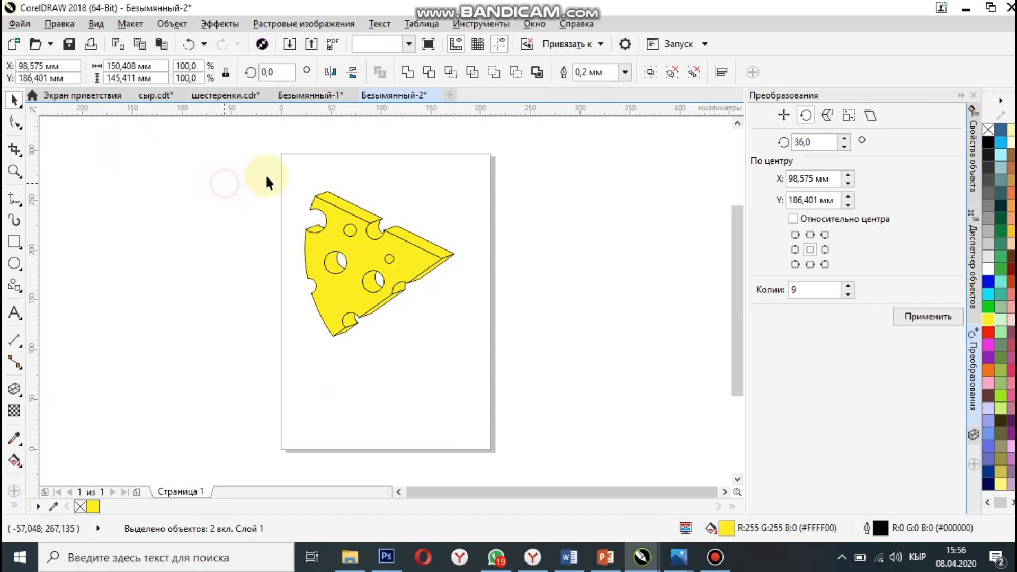
# - Move the cheese's front face about 185 mm left, off the page and away from the extruded sides
pyautogui.moveTo(261, 177); pyautogui.dragTo(342, 190)
pyautogui.press('F10')
pyautogui.click(355, 256)
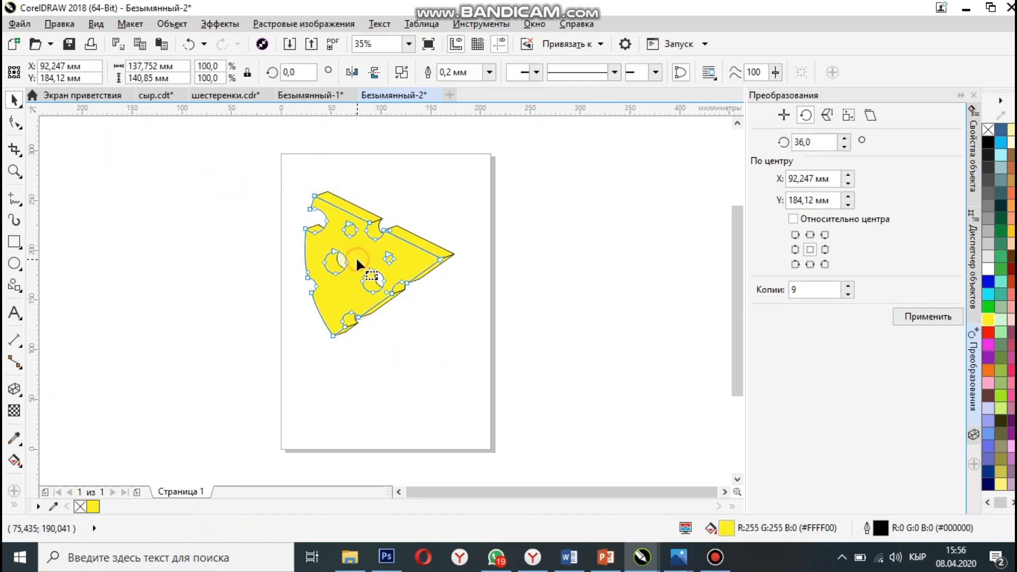
pyautogui.click(14, 100)
pyautogui.moveTo(352, 261); pyautogui.dragTo(174, 267)
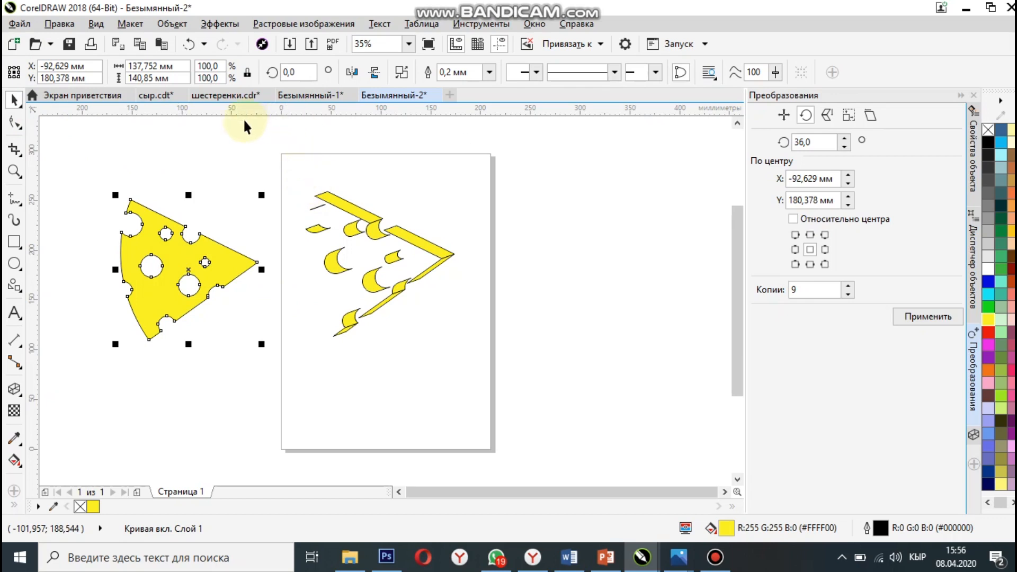
# - Select the group of extruded side faces and apply a fountain fill to it
pyautogui.click(295, 153)
pyautogui.moveTo(277, 158); pyautogui.dragTo(465, 361)
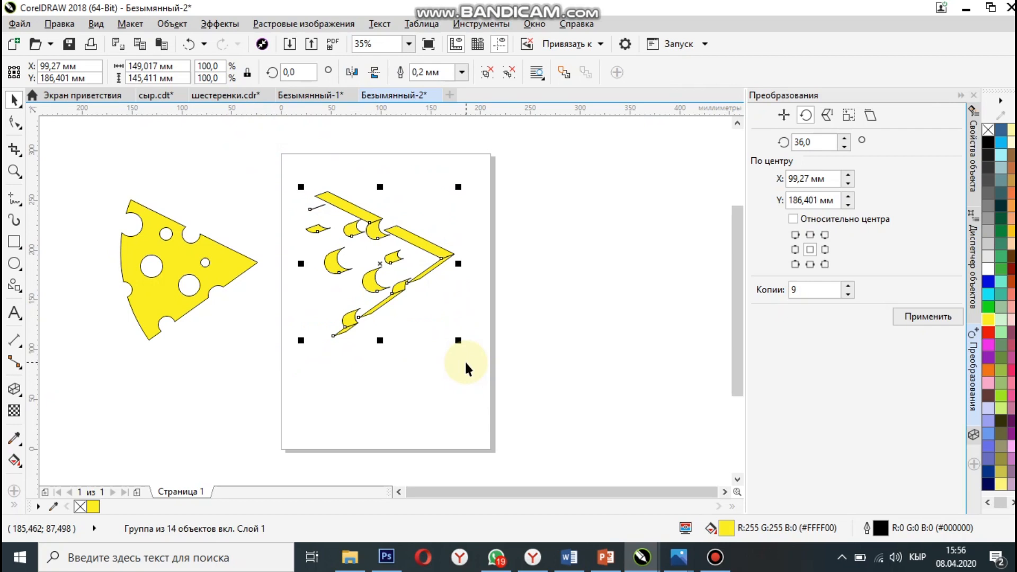
pyautogui.click(12, 462)
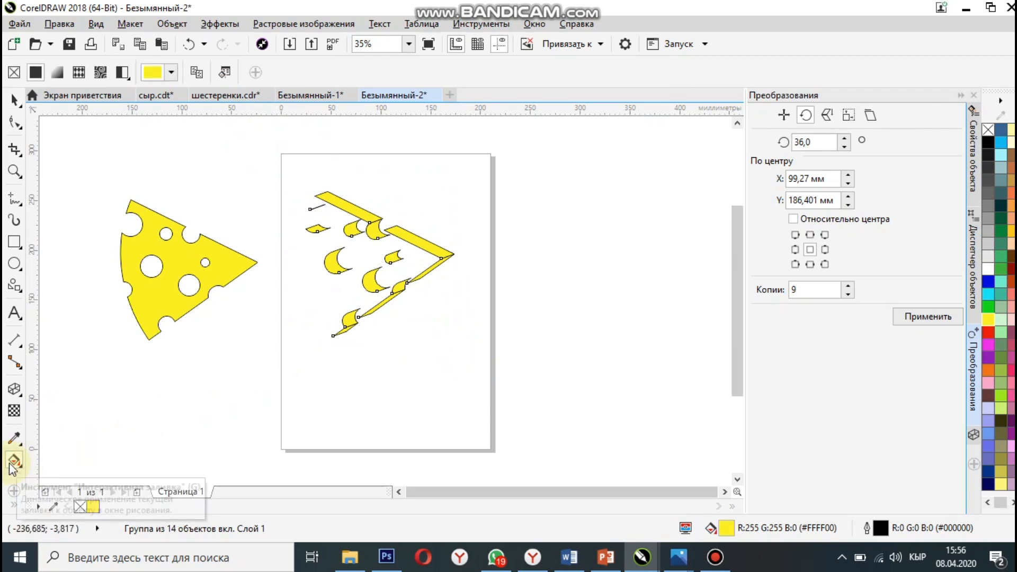
pyautogui.click(57, 75)
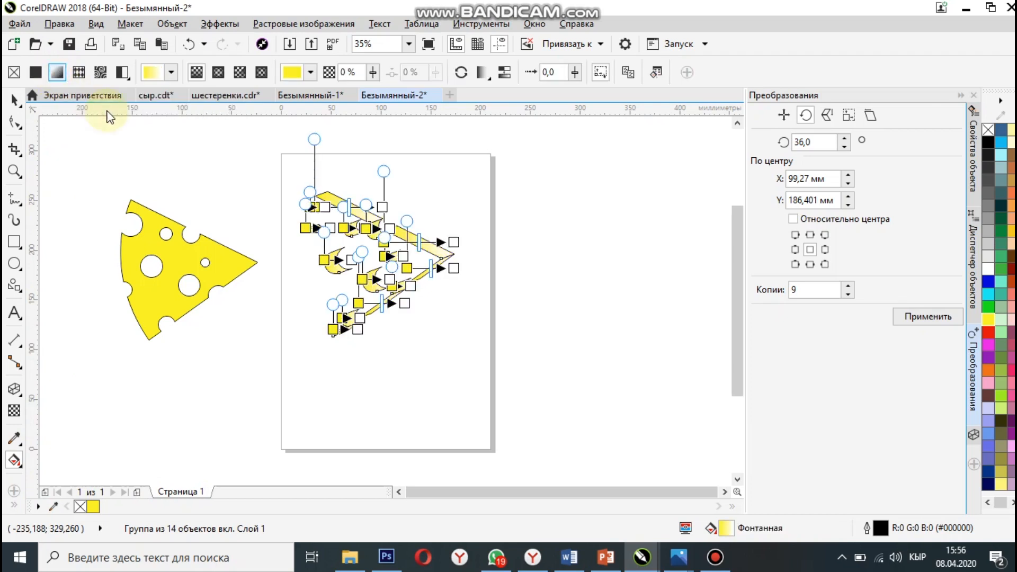
# - Set the starting colour node of the side faces' gradient to the yellow #F0F005
pyautogui.click(326, 260)
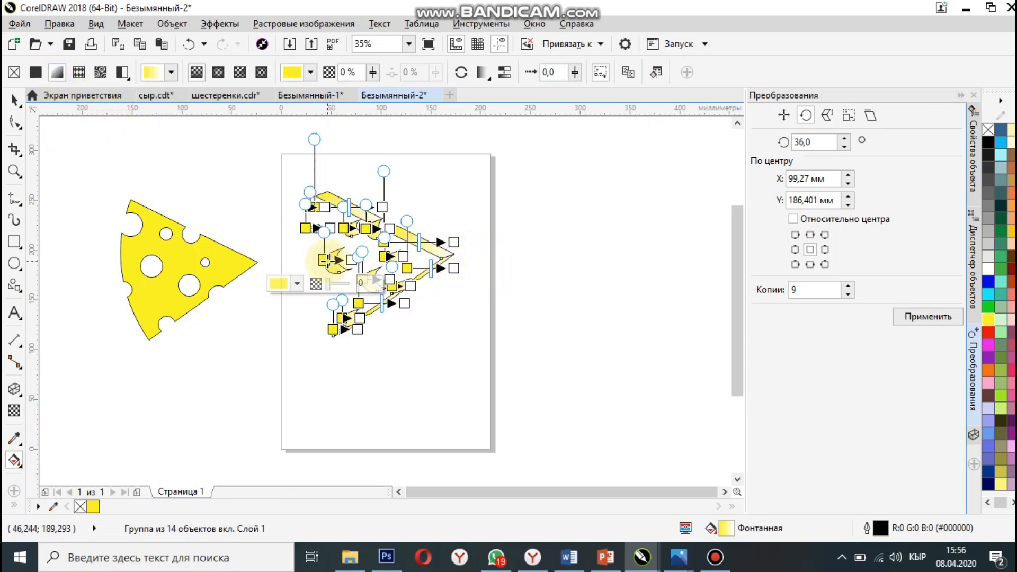
pyautogui.click(297, 284)
pyautogui.click(360, 364)
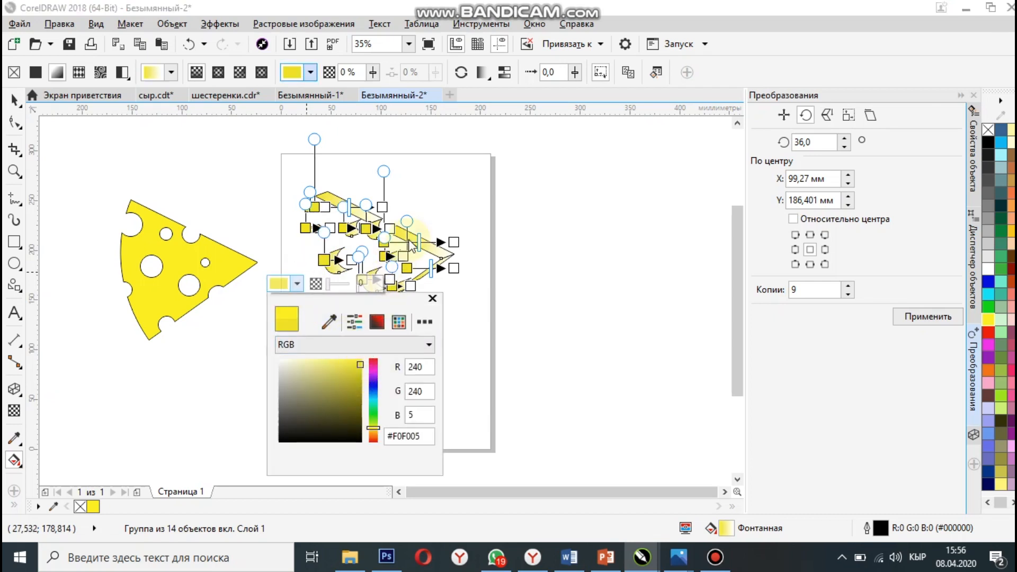
# - Set the end colour node of the side faces' gradient to the pale cream #FAF6D0 and deselect the faces
pyautogui.click(455, 241)
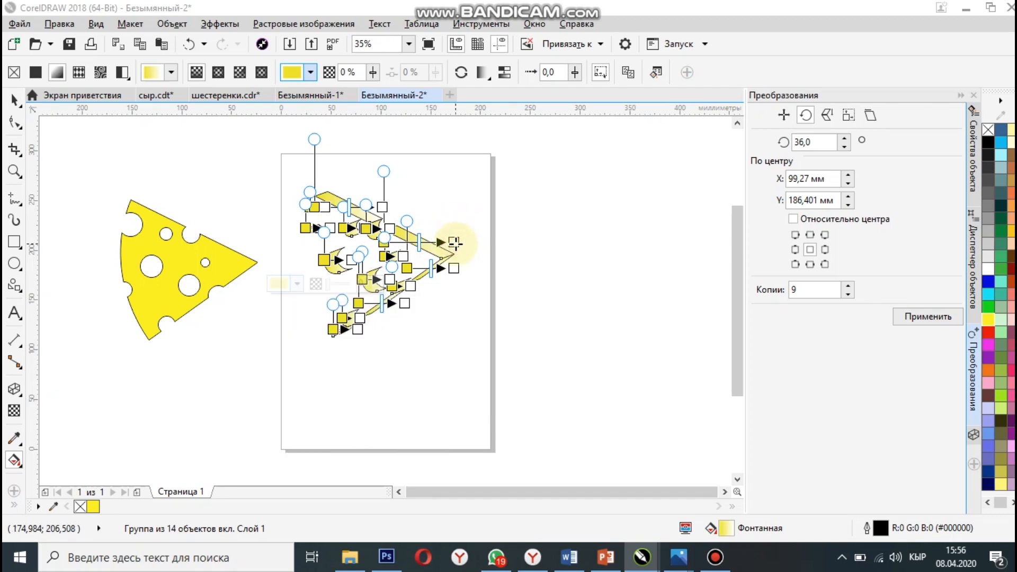
pyautogui.click(453, 242)
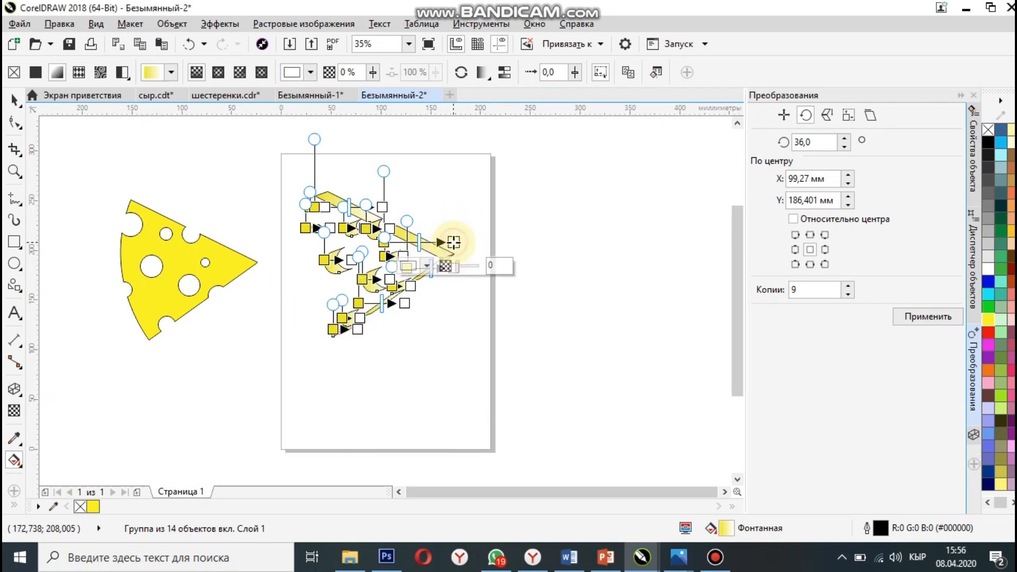
pyautogui.click(416, 267)
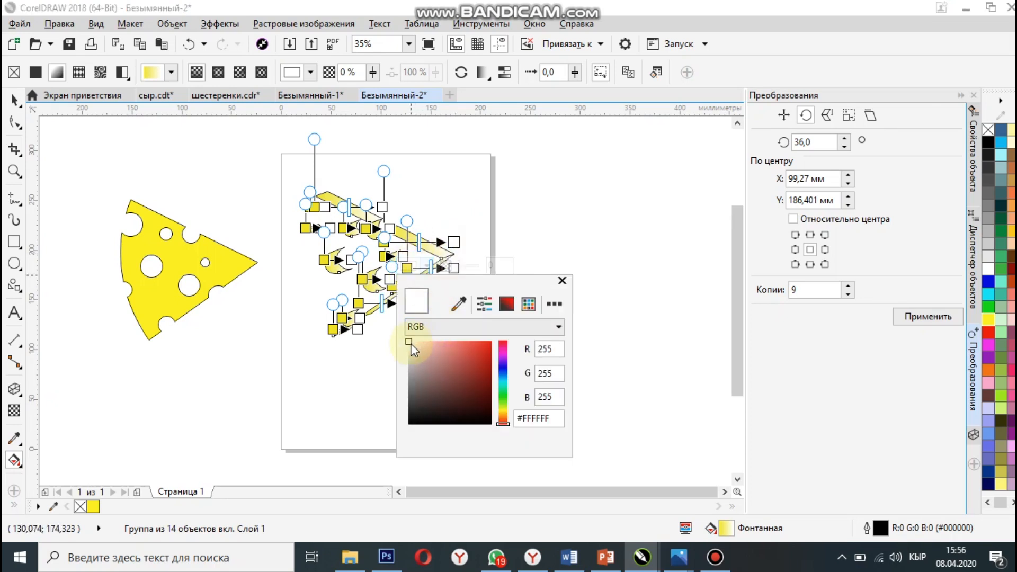
pyautogui.click(502, 412)
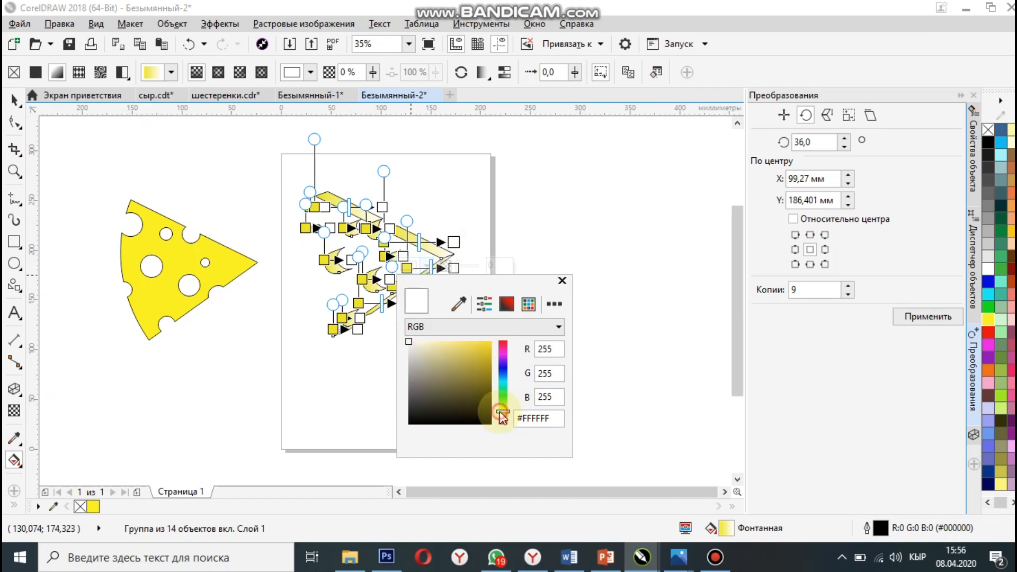
pyautogui.click(423, 342)
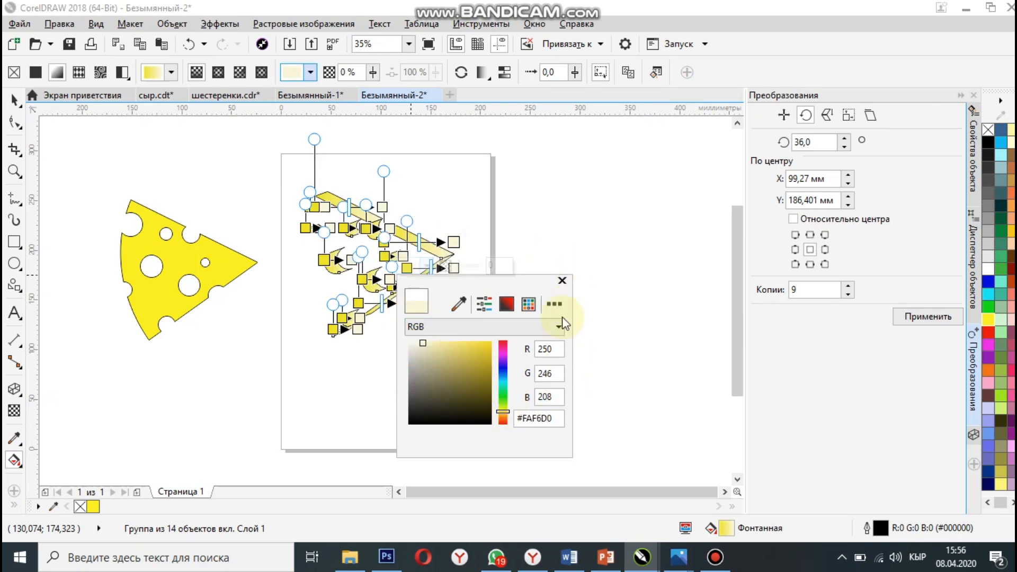
pyautogui.click(565, 282)
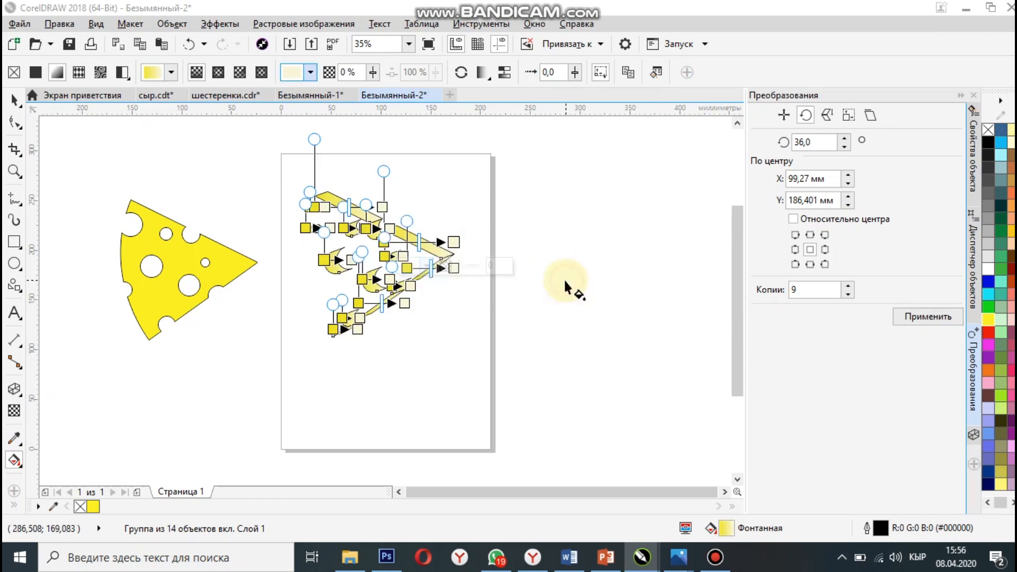
pyautogui.click(455, 212)
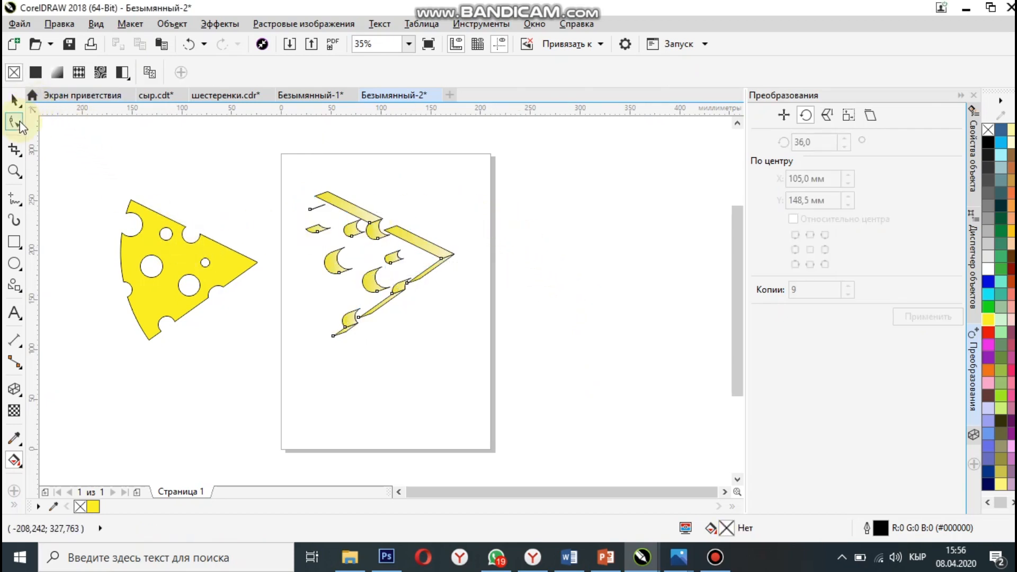
# - Move the cheese's front face back onto the page so it lines up with the extruded side faces
pyautogui.click(15, 99)
pyautogui.moveTo(184, 261); pyautogui.dragTo(366, 263)
pyautogui.click(550, 233)
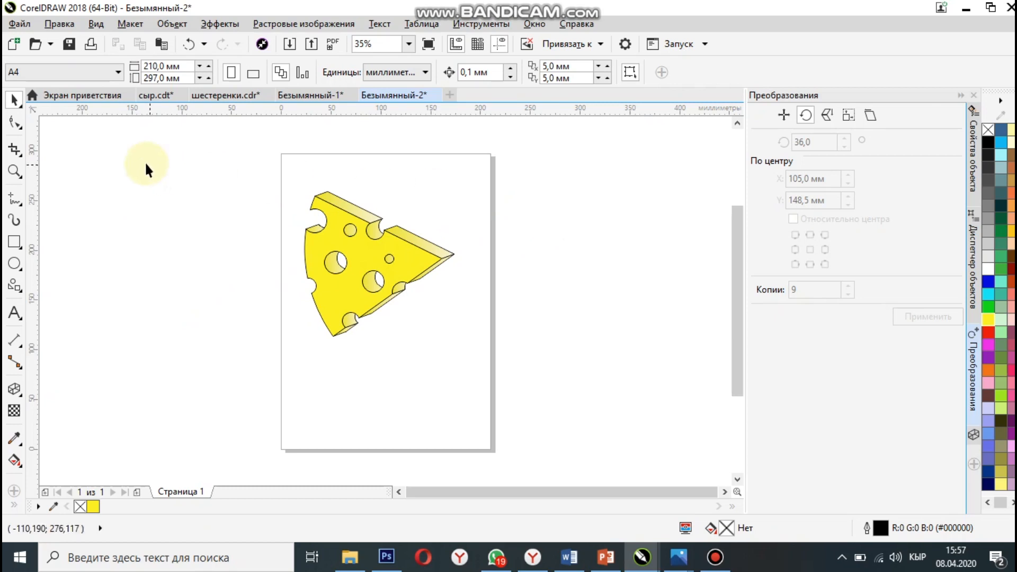
# - Remove the outline from the cheese's front face and side faces together and group them
pyautogui.moveTo(237, 155); pyautogui.dragTo(491, 375)
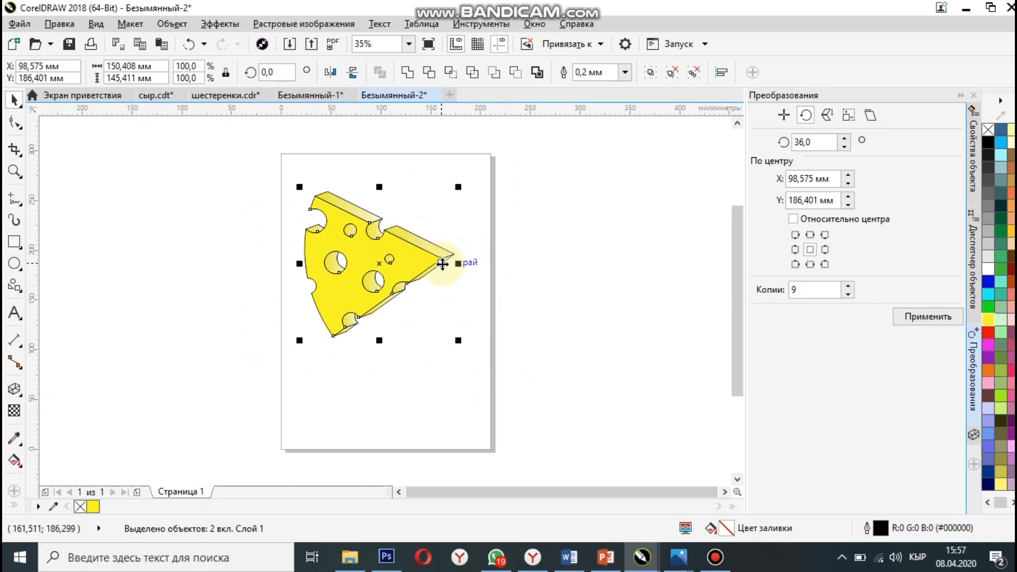
pyautogui.rightClick(988, 130)
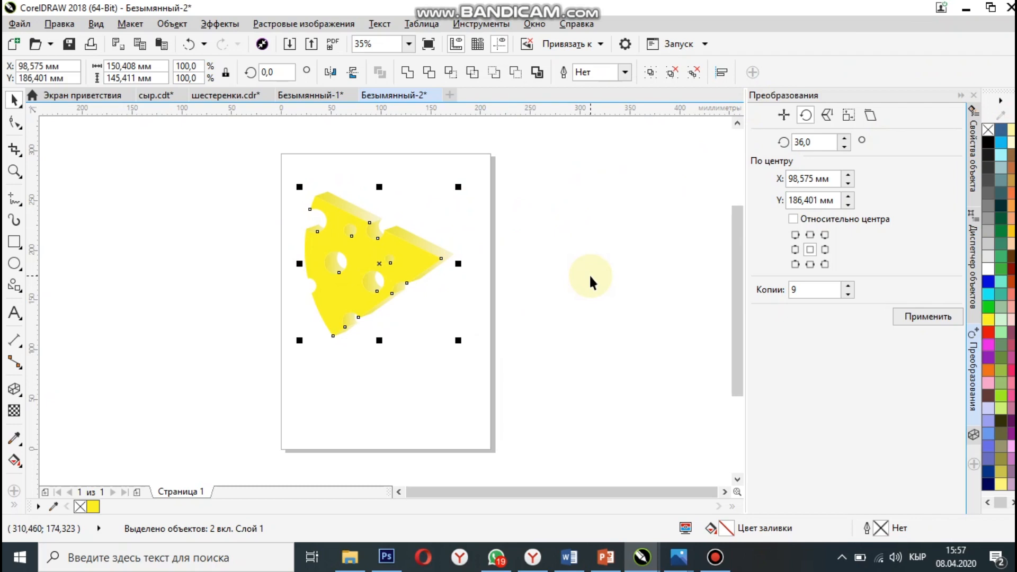
pyautogui.click(651, 75)
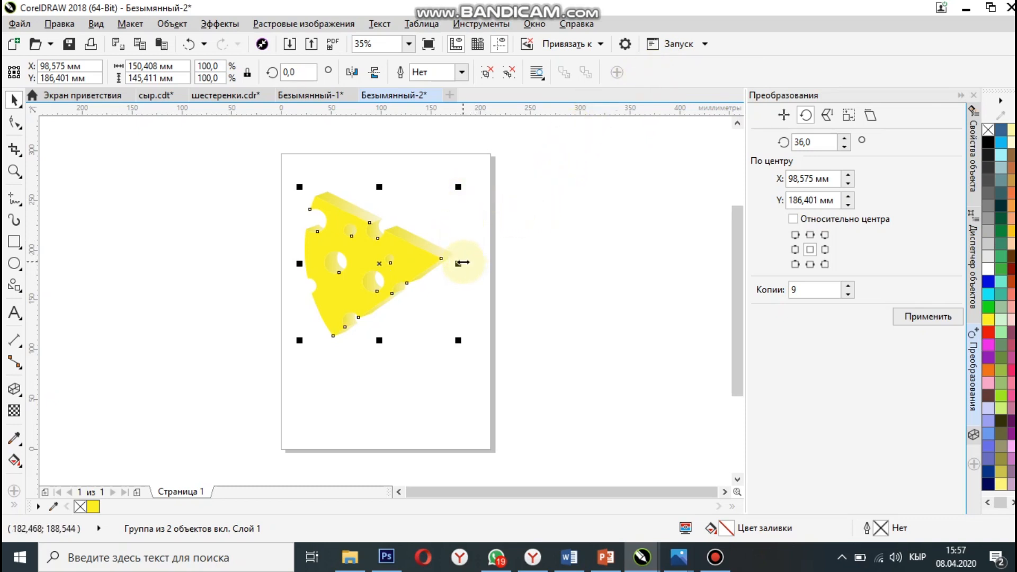
# - Stretch the cheese group to about 188 mm wide and move it to the lower half of the page, centred near X 101, Y 106 mm
pyautogui.moveTo(459, 264); pyautogui.dragTo(497, 259)
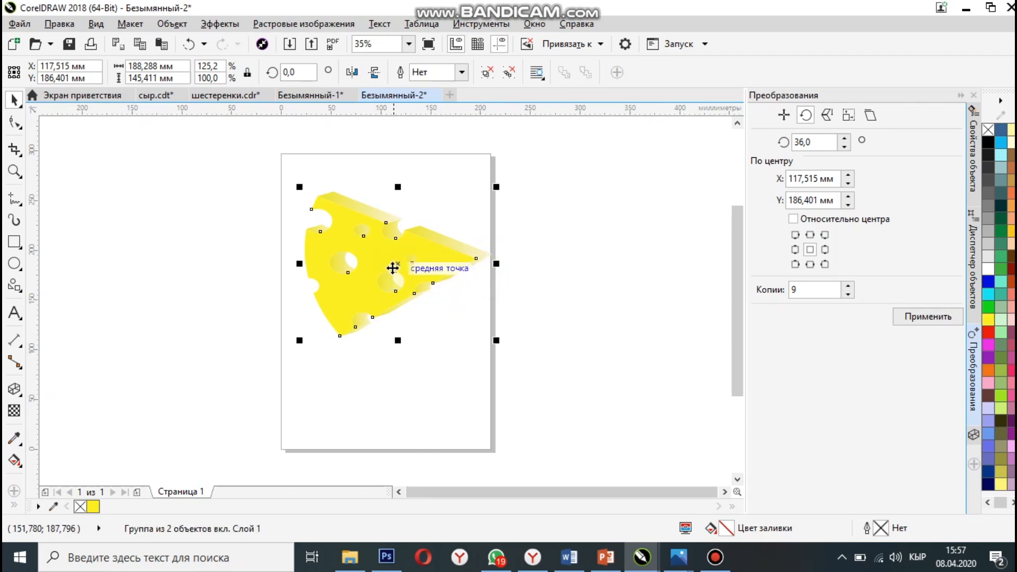
pyautogui.moveTo(398, 263); pyautogui.dragTo(384, 346)
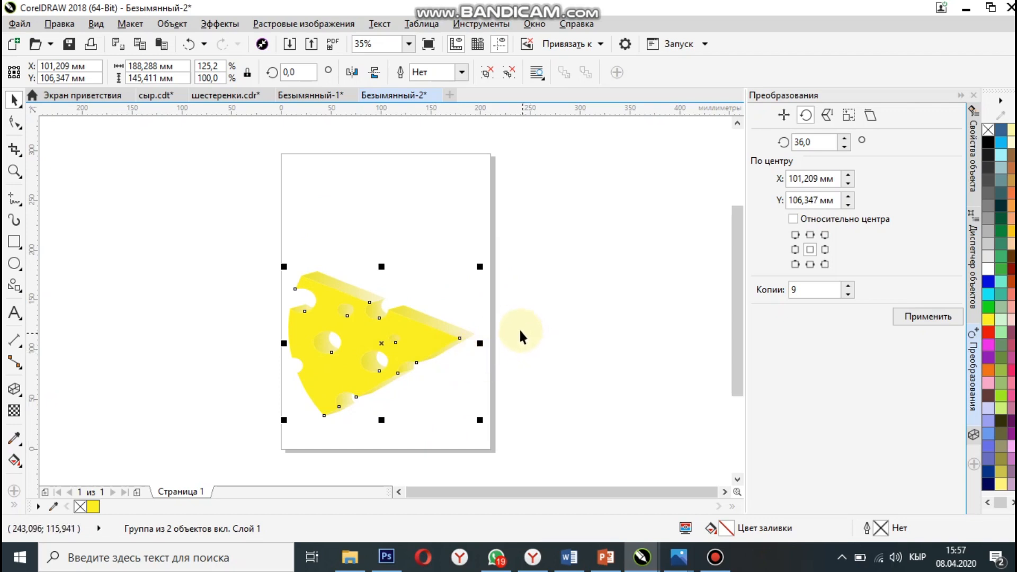
# - Give the page a solid pale blue background and deselect the cheese
pyautogui.click(130, 24)
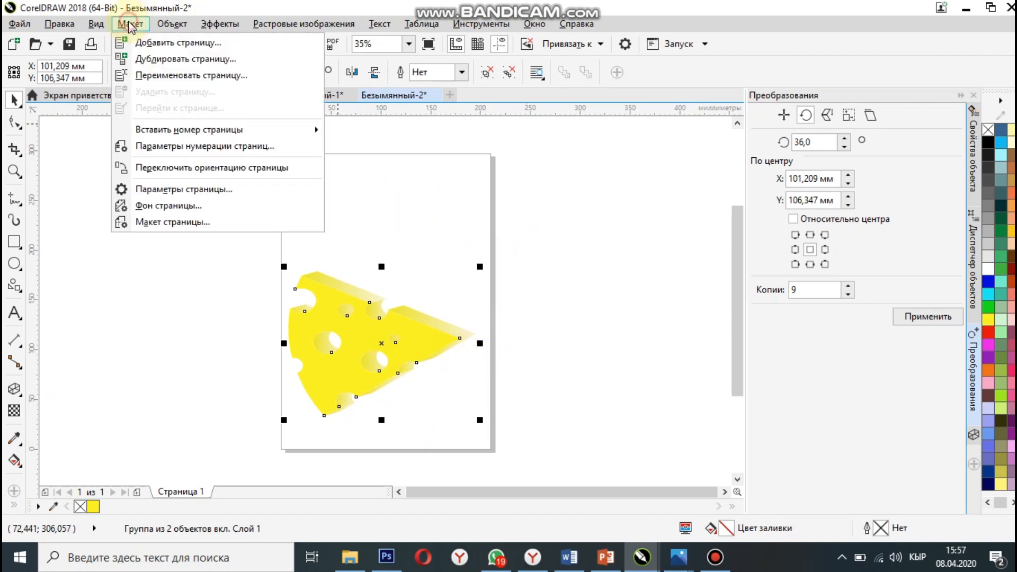
pyautogui.click(159, 205)
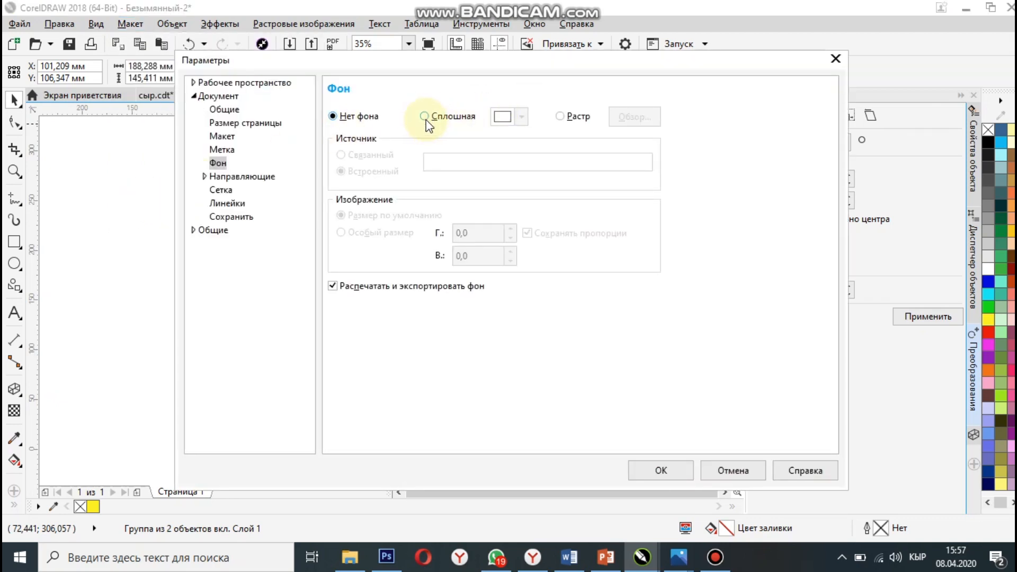
pyautogui.click(426, 116)
pyautogui.click(522, 116)
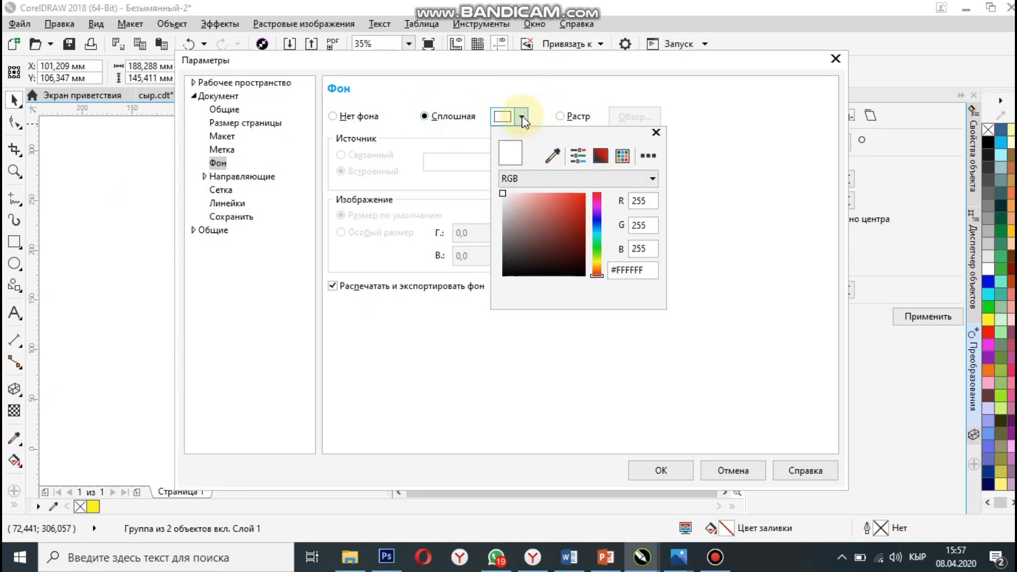
pyautogui.click(593, 225)
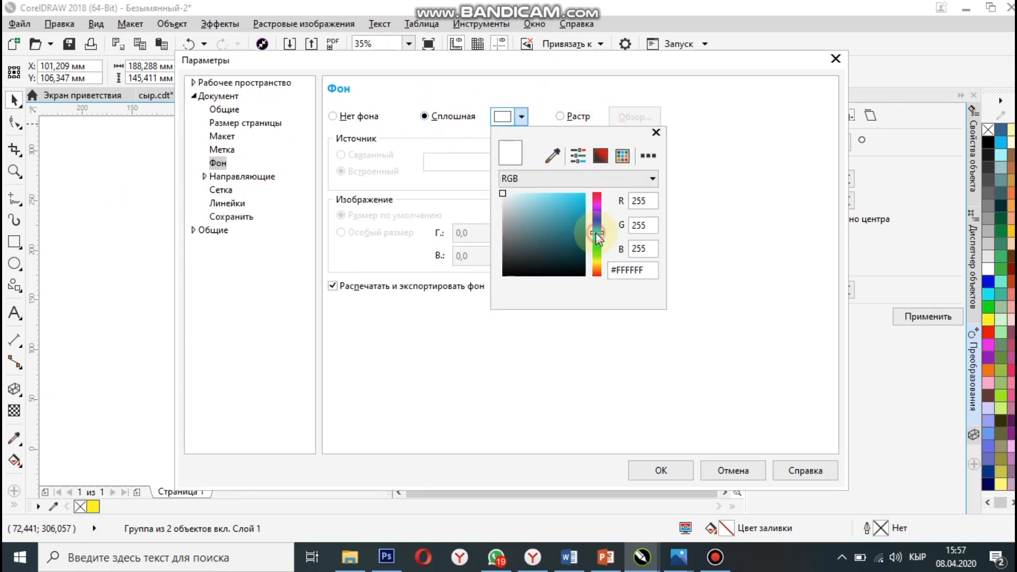
pyautogui.click(519, 201)
pyautogui.click(513, 198)
pyautogui.click(661, 472)
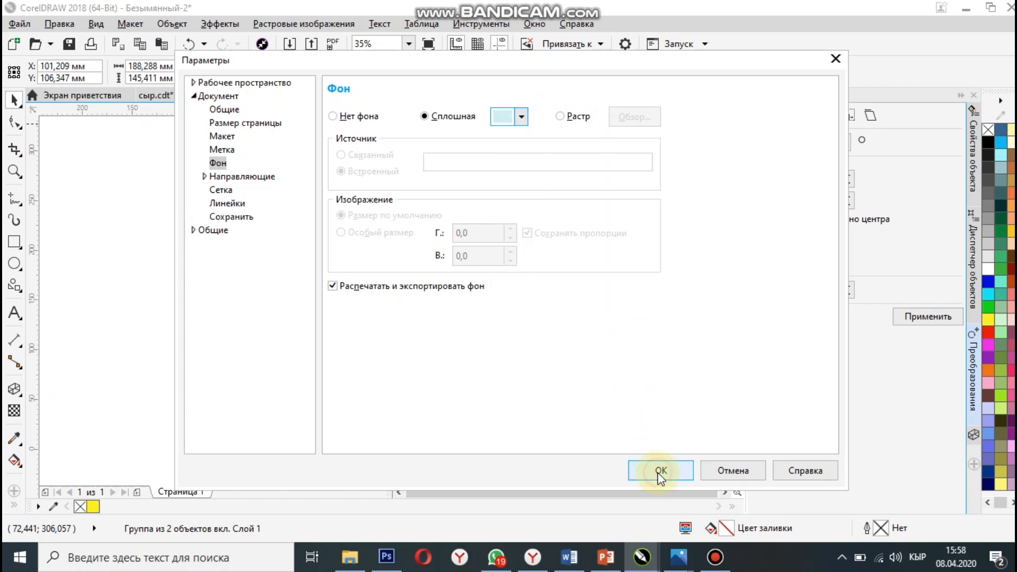
pyautogui.click(675, 474)
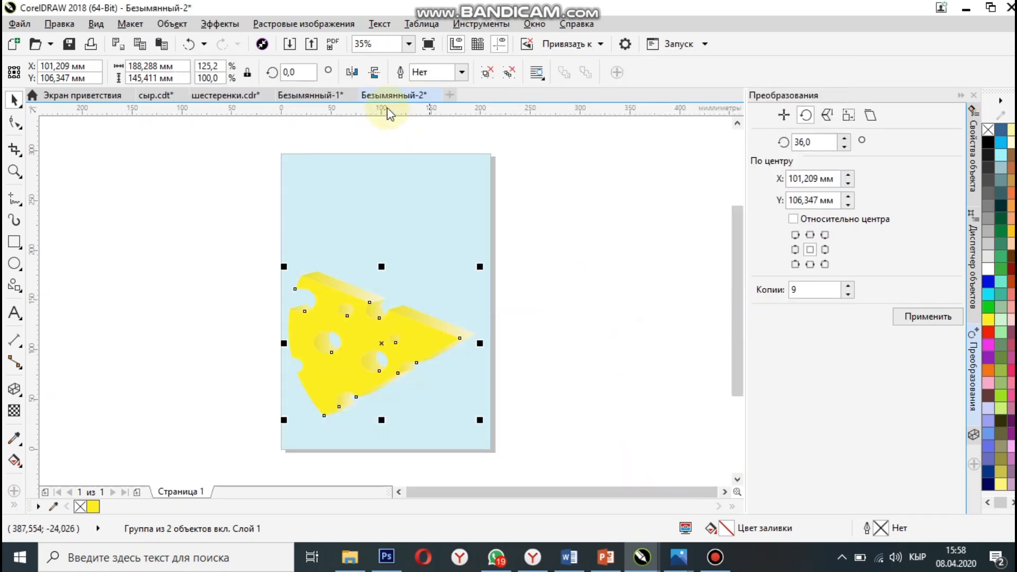
pyautogui.click(399, 204)
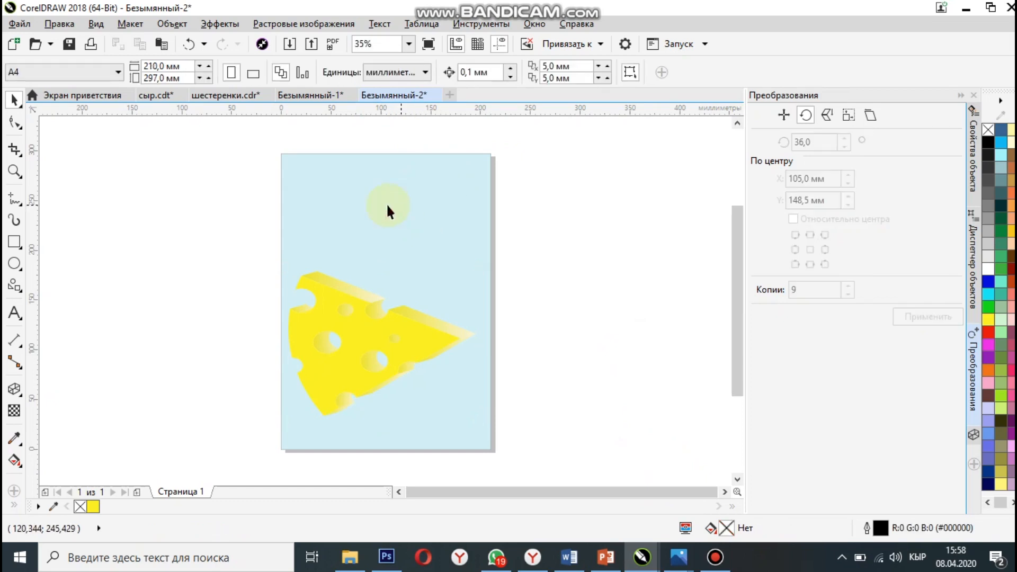
# - Create a paragraph text frame about 165 × 59 mm above the cheese with the font Times New Roman at 48 pt
pyautogui.click(14, 314)
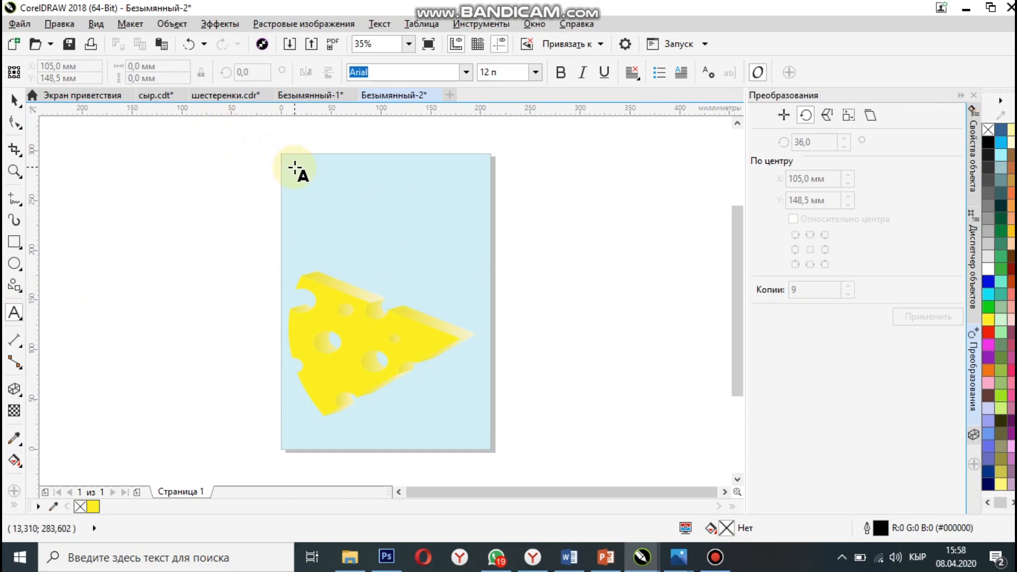
pyautogui.moveTo(306, 163); pyautogui.dragTo(470, 223)
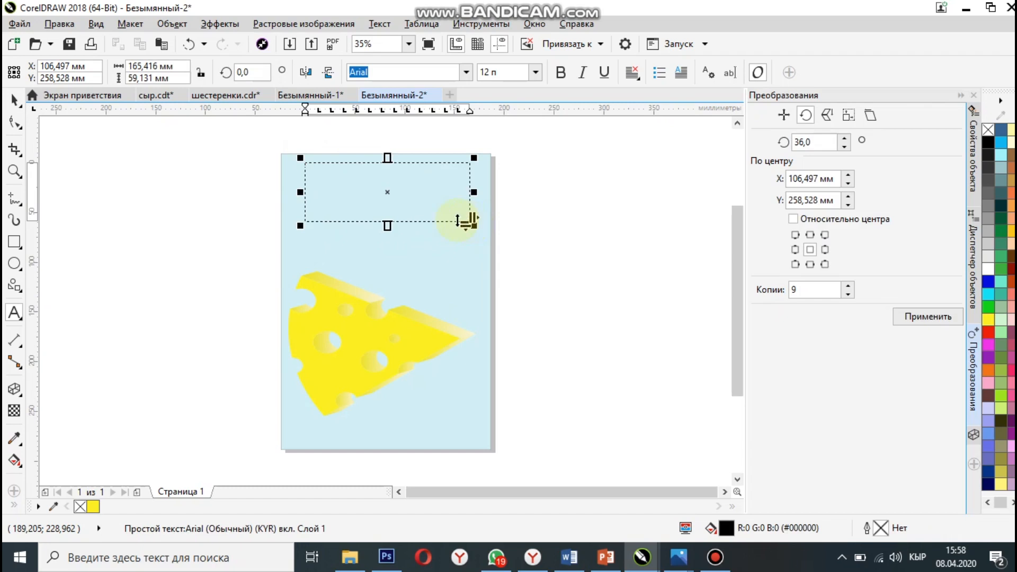
pyautogui.click(466, 72)
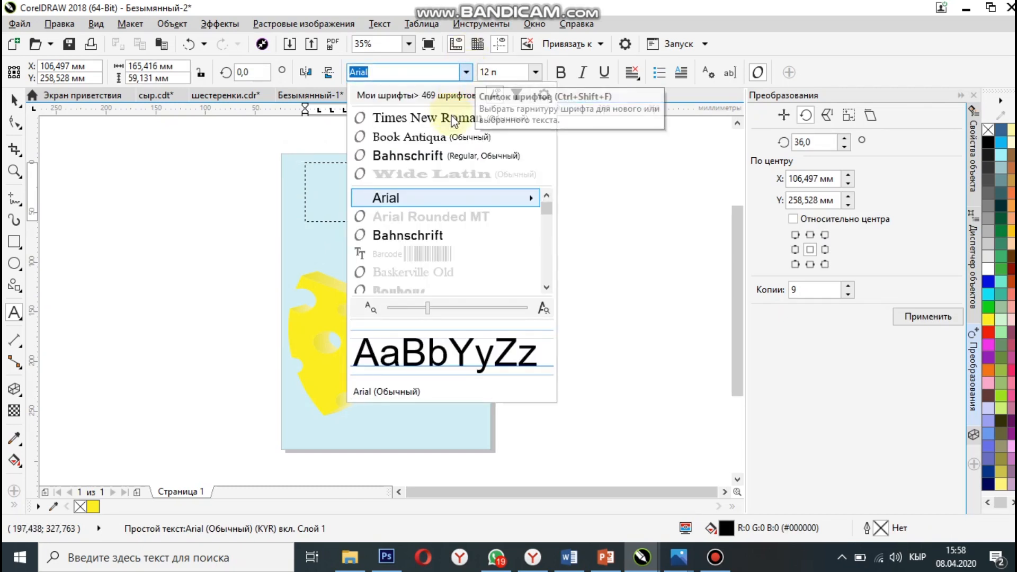
pyautogui.click(454, 118)
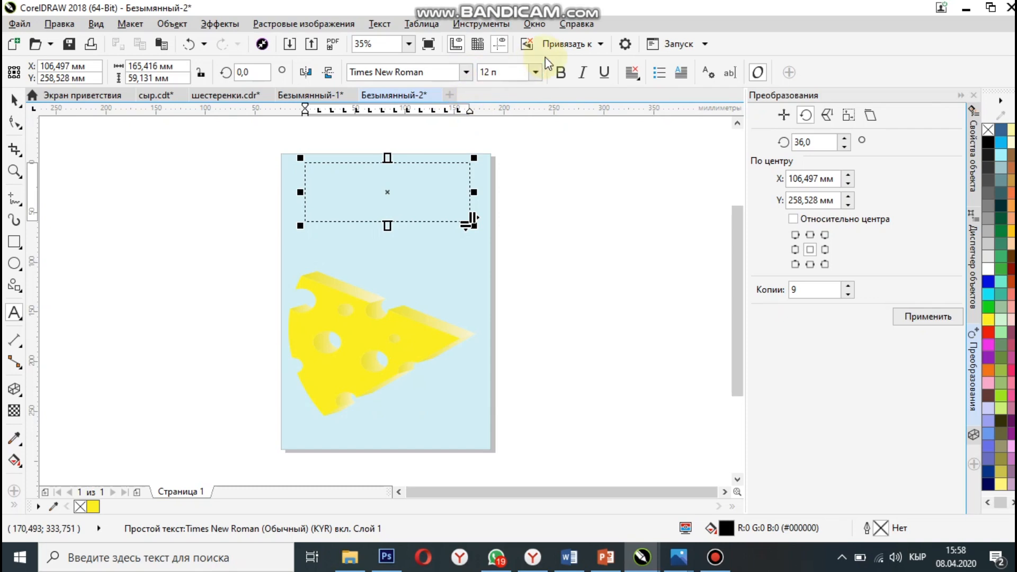
pyautogui.click(536, 73)
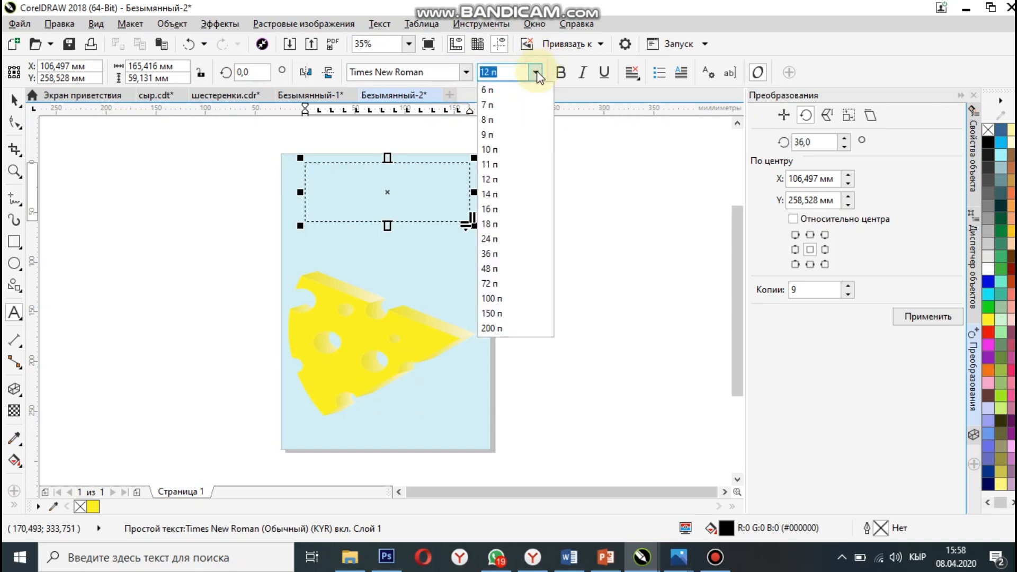
pyautogui.click(496, 271)
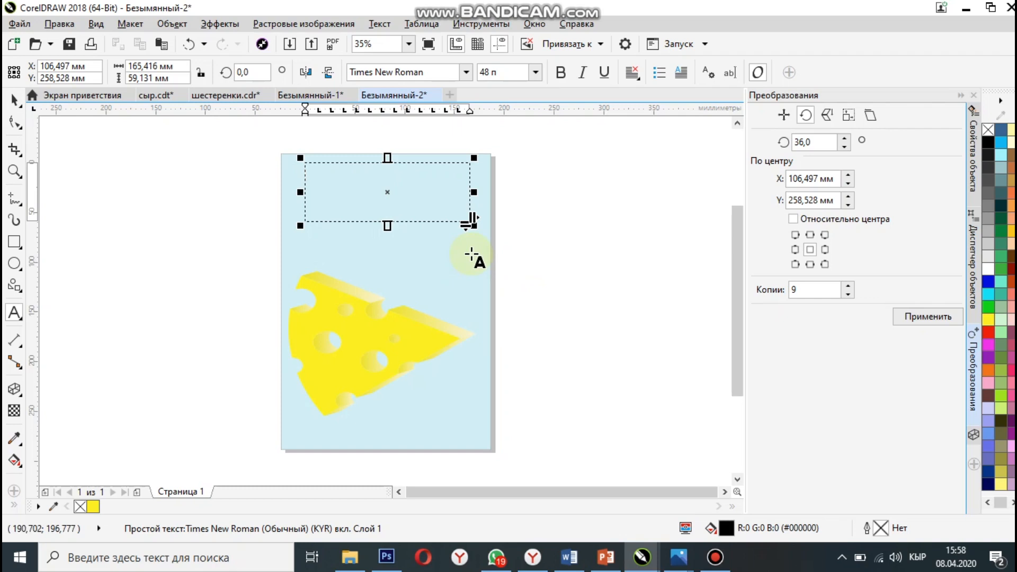
# - Enter the title БЫШТАК in the text frame and move the frame about 33 mm to the right
pyautogui.write('БЫШТАК')
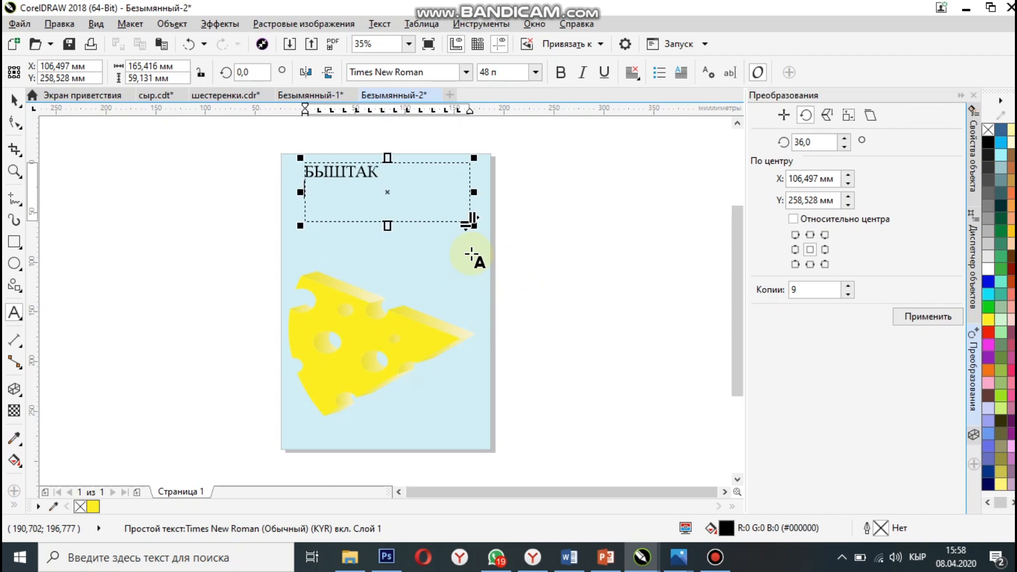
pyautogui.moveTo(385, 195); pyautogui.dragTo(420, 196)
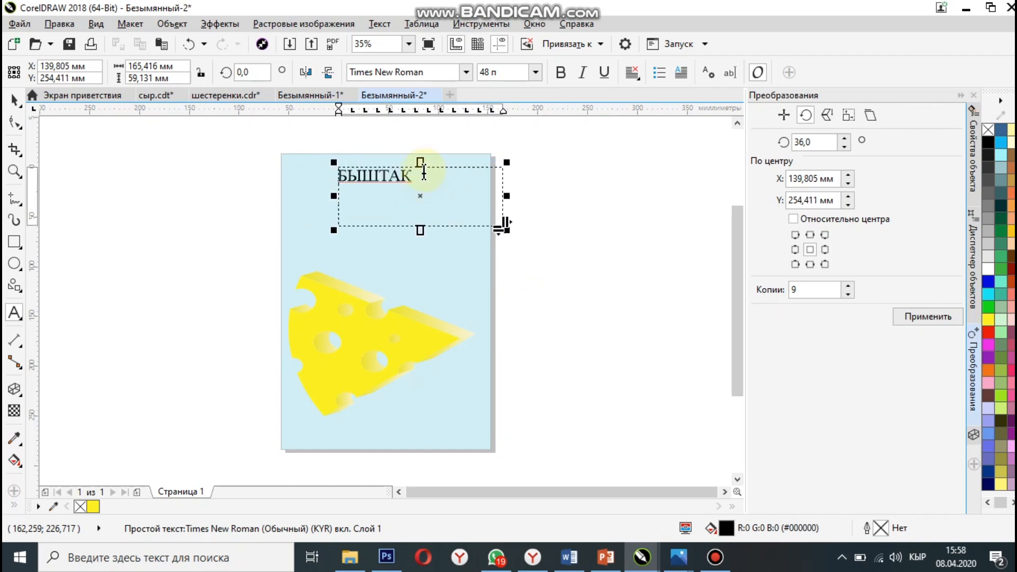
# - Make the БЫШТАК title bold and colour it grass green #006633
pyautogui.click(419, 175)
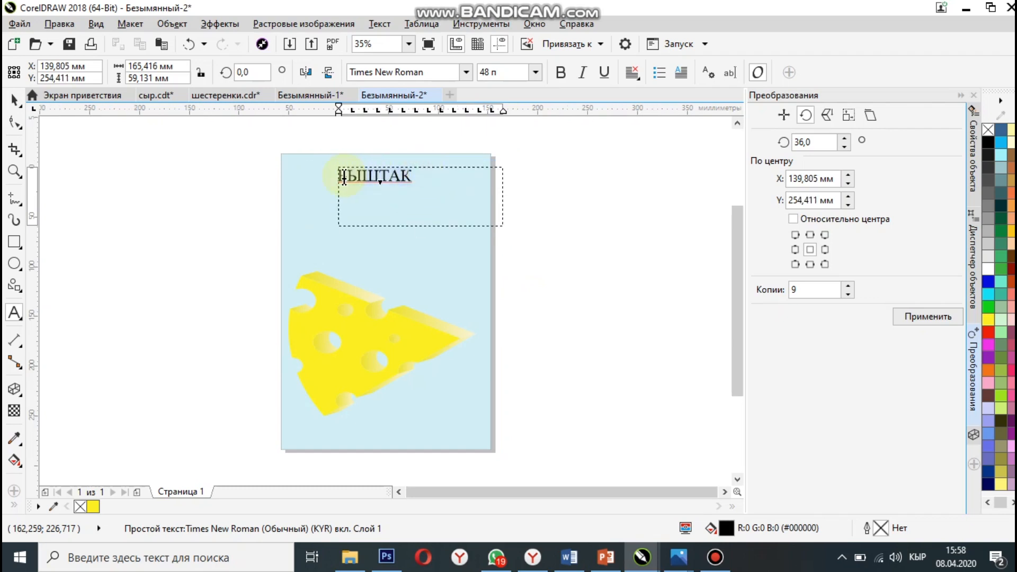
pyautogui.press('Escape')
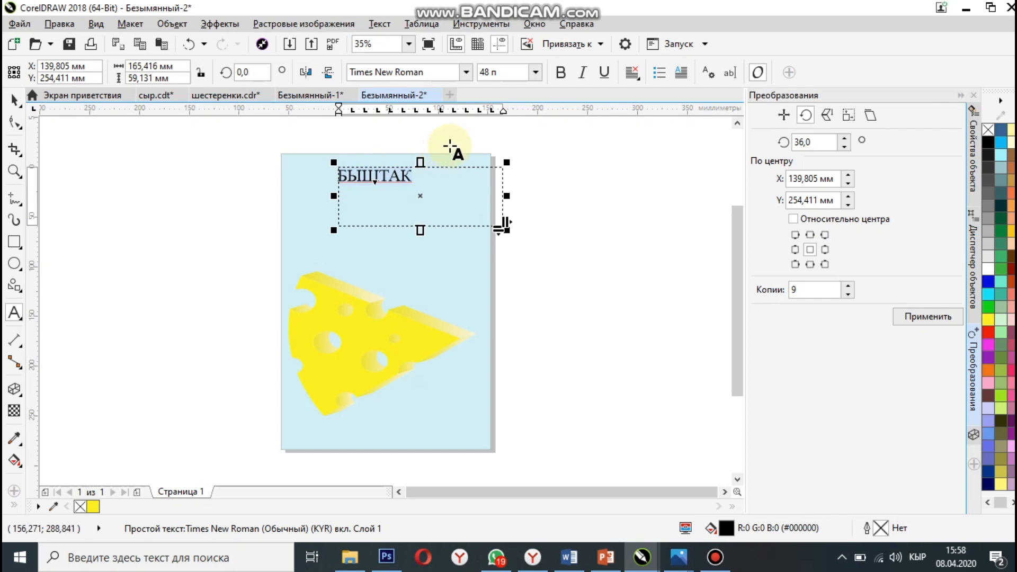
pyautogui.click(562, 72)
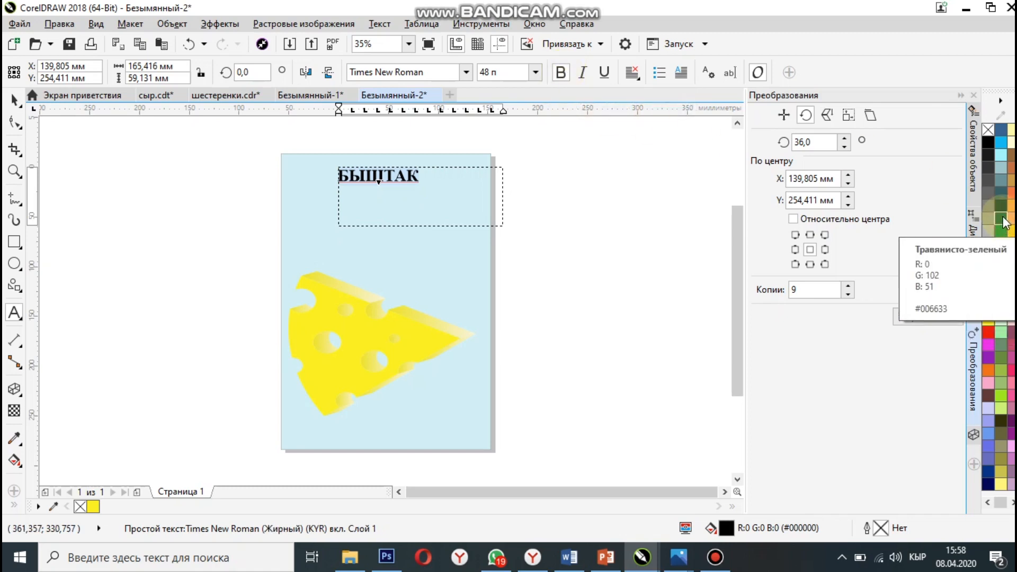
pyautogui.click(1004, 220)
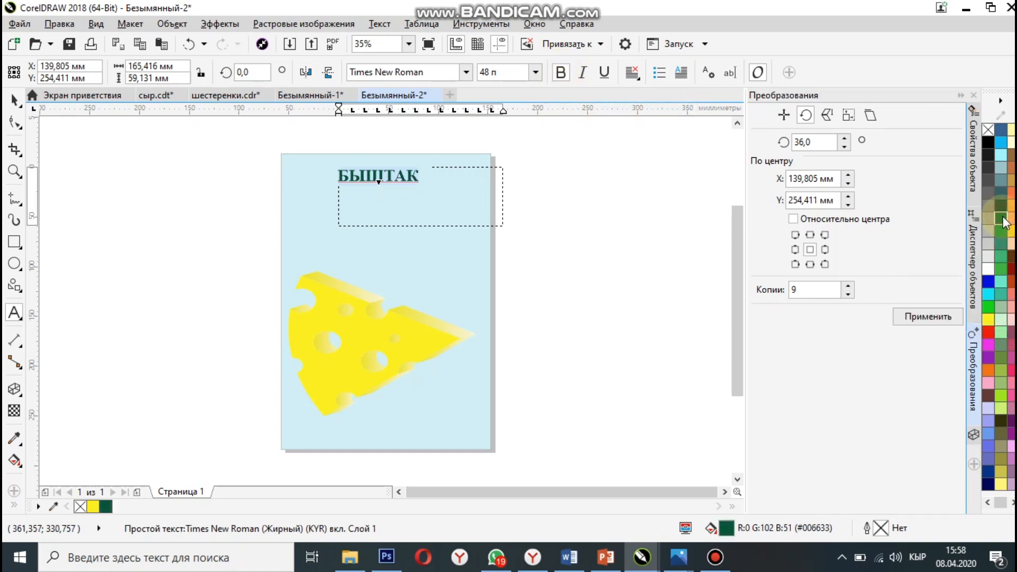
pyautogui.click(403, 229)
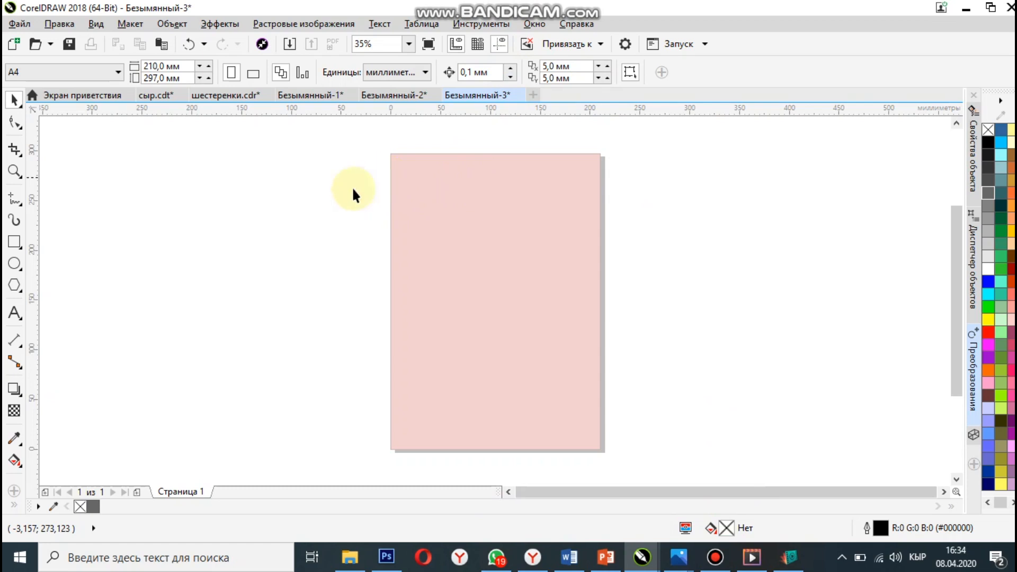
# - Draw a rectangle about 23 × 31 mm near the centre of the pink page in the document Безымянный-3
pyautogui.click(15, 242)
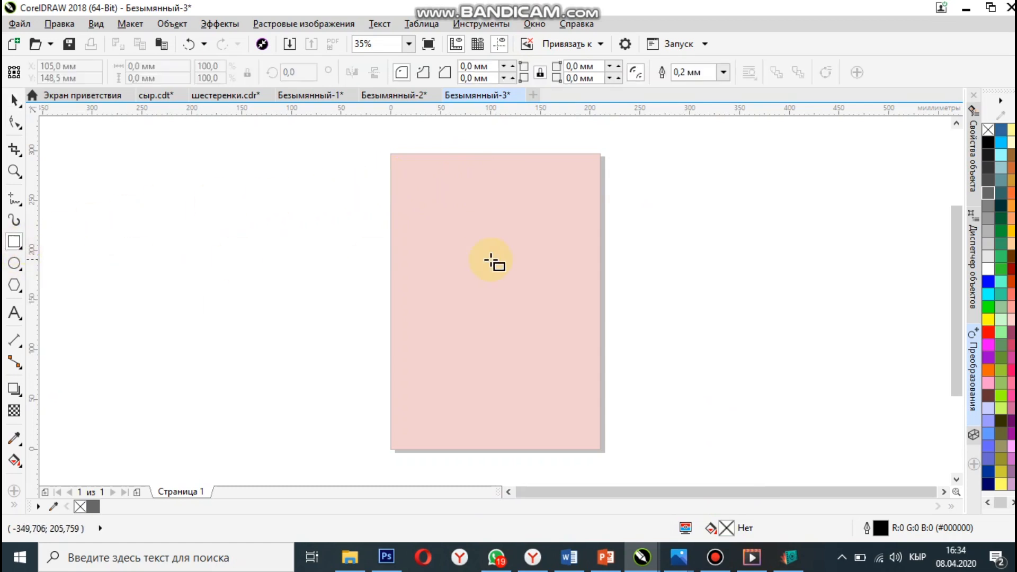
pyautogui.moveTo(480, 264)
pyautogui.mouseDown()
pyautogui.moveTo(484, 286)
pyautogui.moveTo(506, 295)
pyautogui.mouseUp()
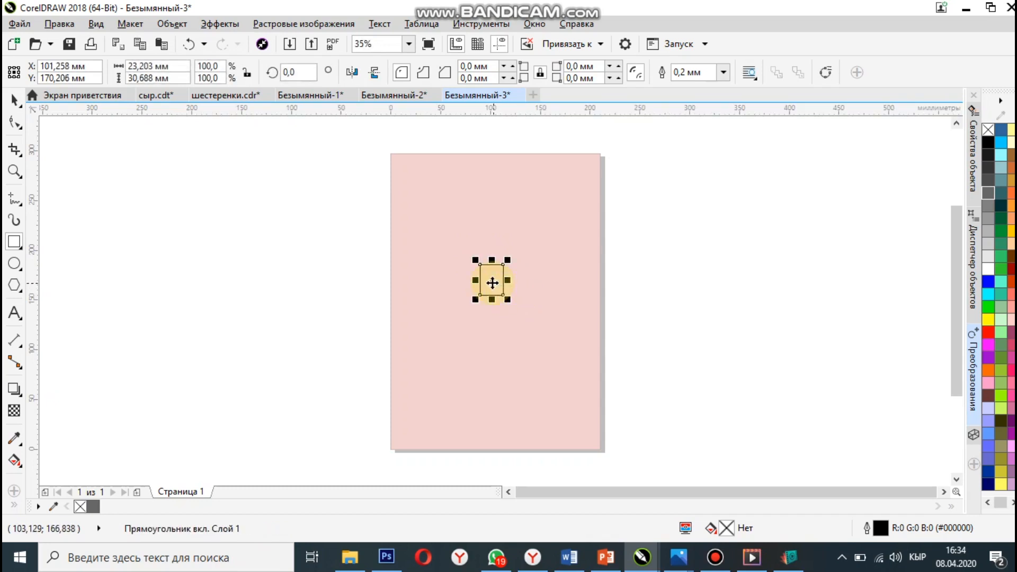
# - Set the rectangle's rotation centre just below it and create 9 copies rotated by 36° around that point
pyautogui.click(492, 282)
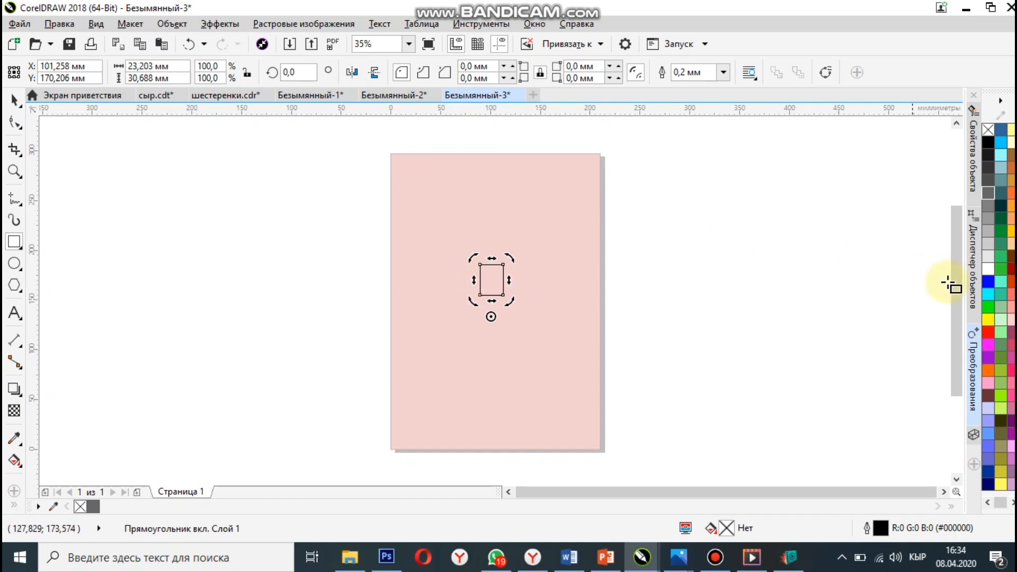
pyautogui.click(968, 373)
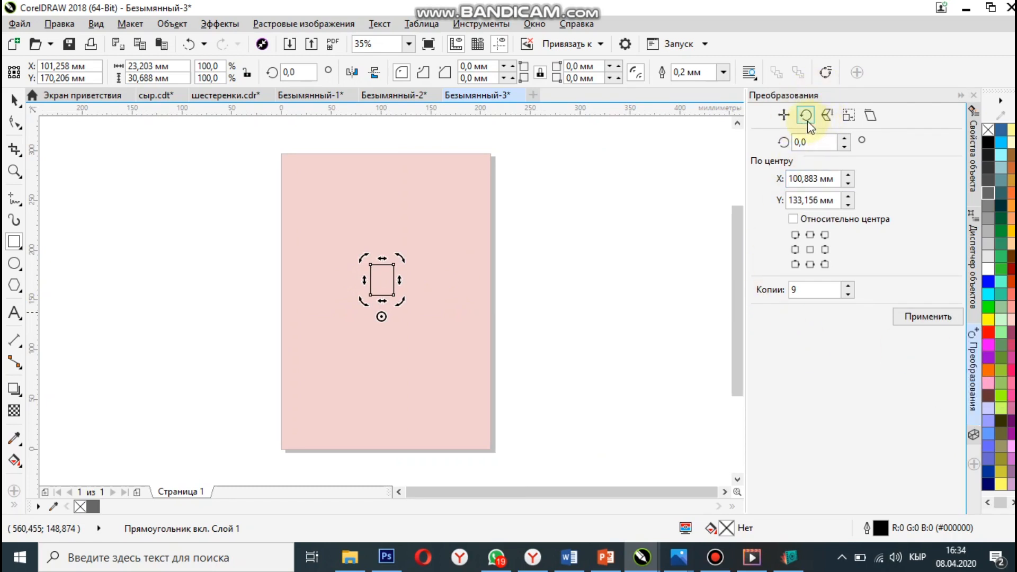
pyautogui.moveTo(811, 143); pyautogui.dragTo(792, 145)
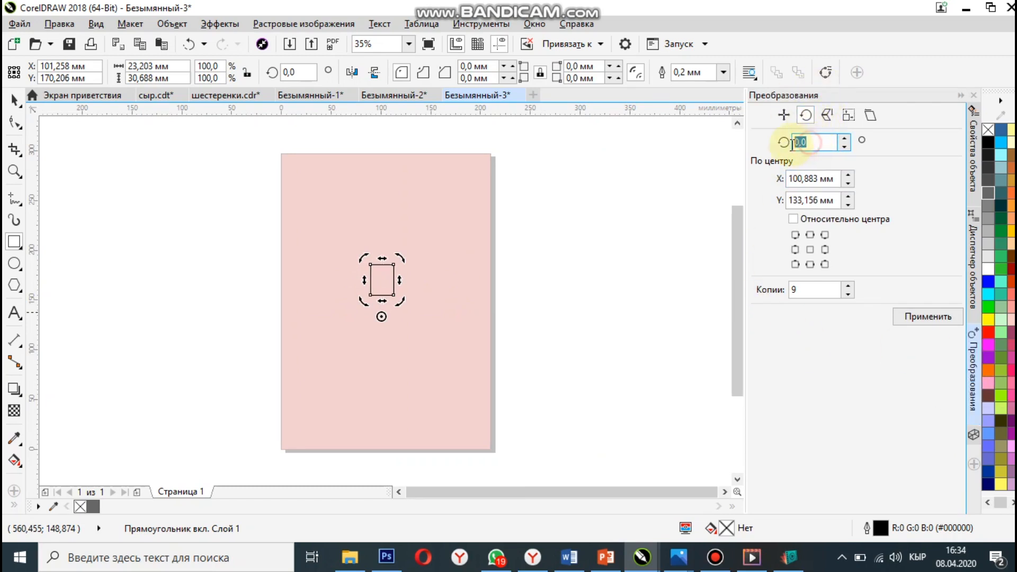
pyautogui.write('36')
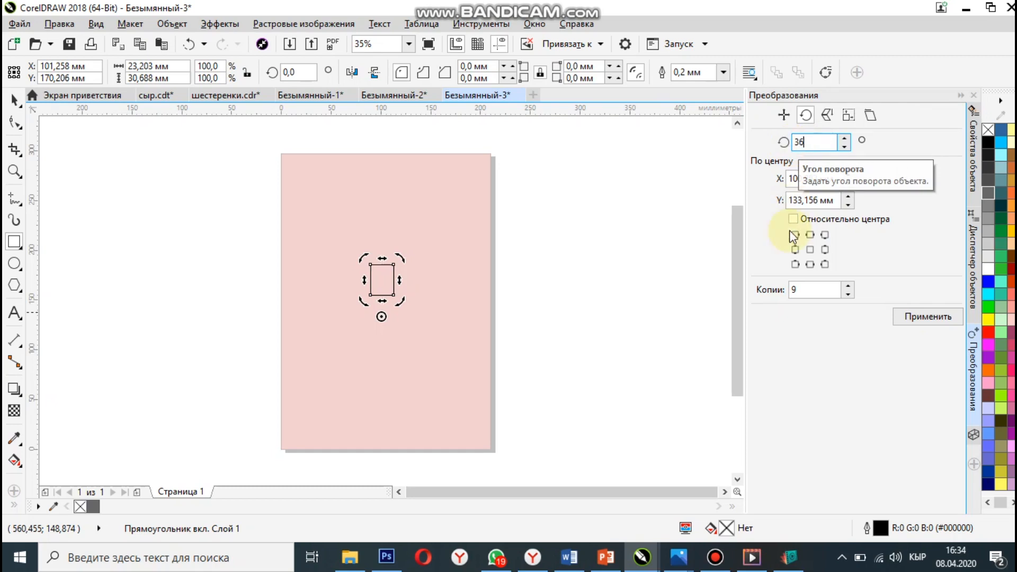
pyautogui.click(796, 287)
pyautogui.write('9')
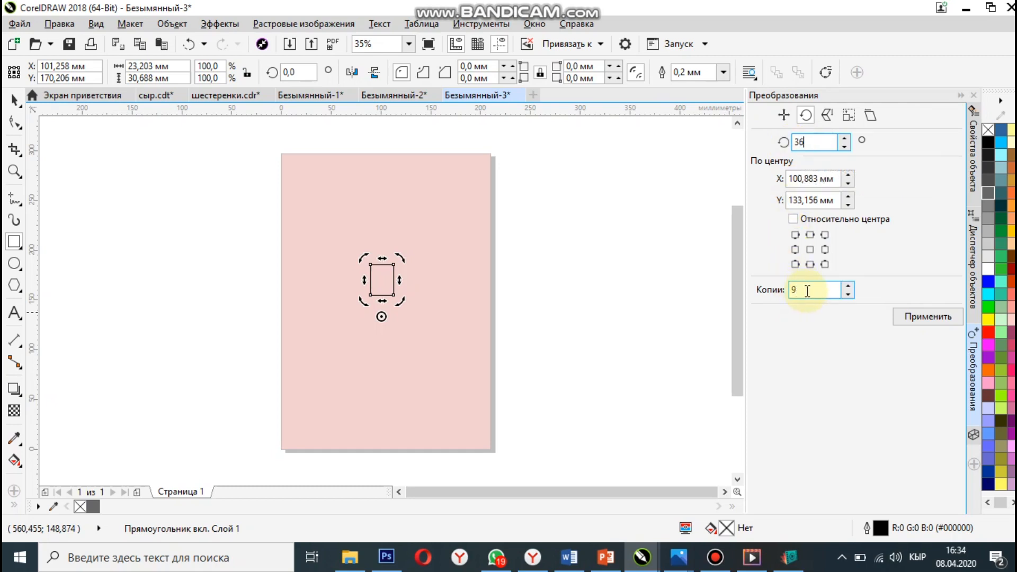
pyautogui.click(933, 317)
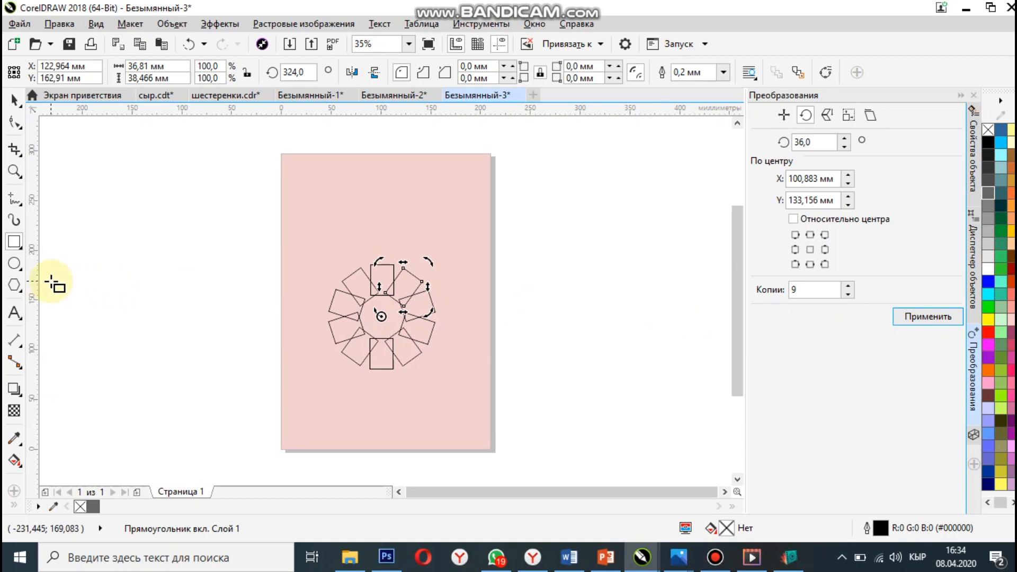
pyautogui.click(204, 244)
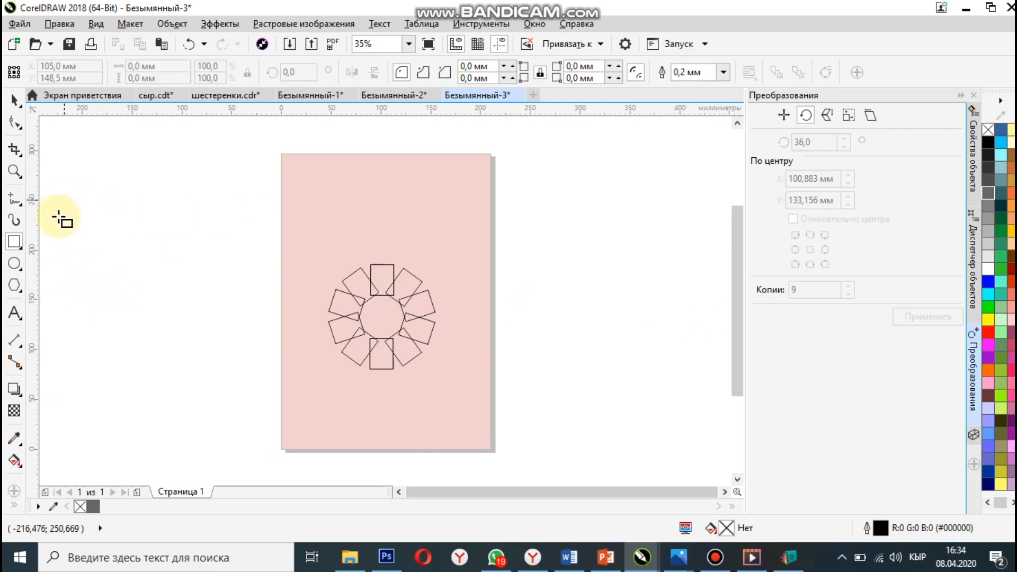
# - Draw a basic-shape trapezoid about 36 × 36 mm over the top rectangle of the ring and nudge it left to centre it
pyautogui.click(20, 289)
pyautogui.click(21, 289)
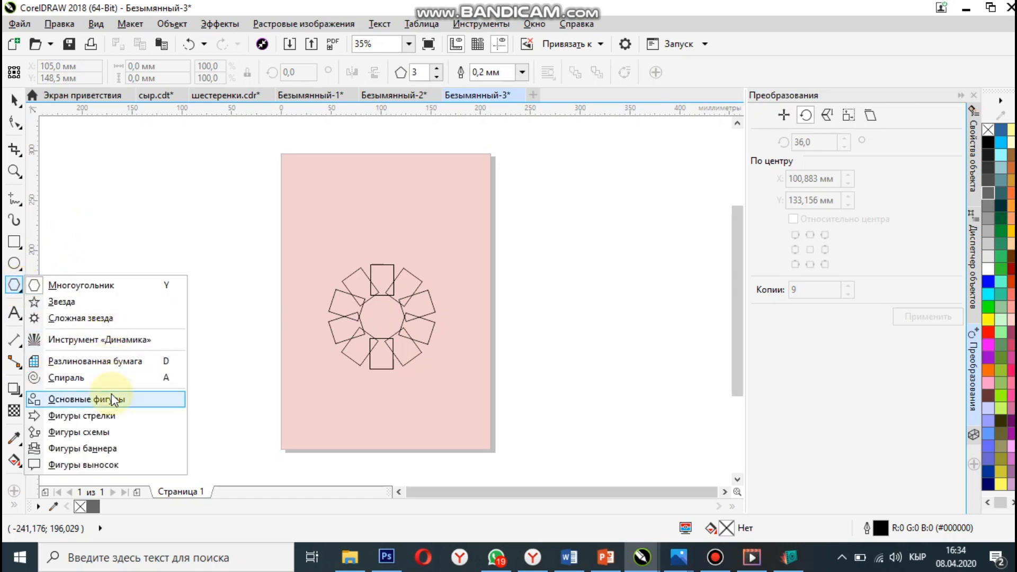
pyautogui.click(112, 401)
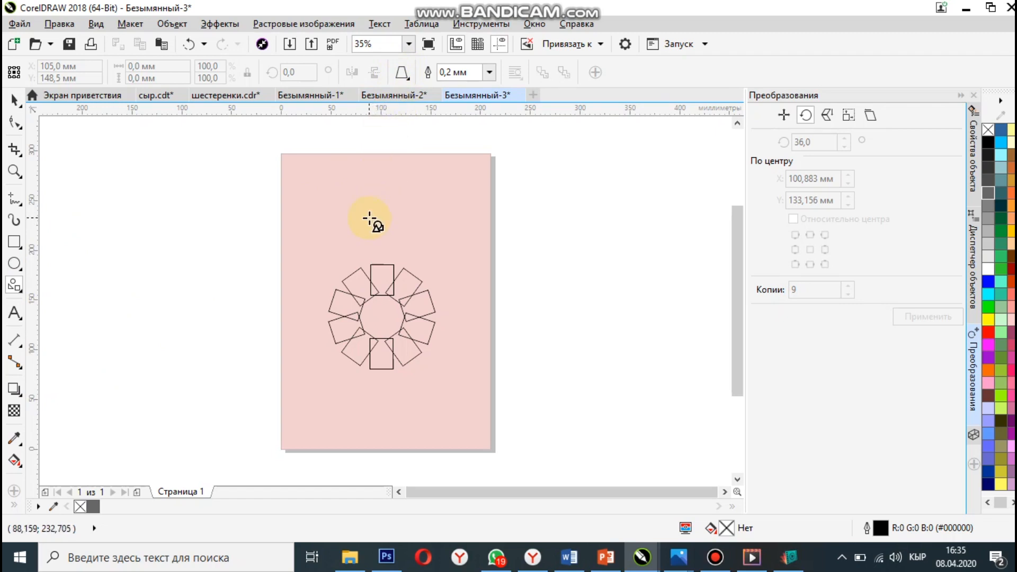
pyautogui.moveTo(370, 232); pyautogui.dragTo(401, 267)
pyautogui.press('Left')
pyautogui.press('Left')
pyautogui.press('Left')
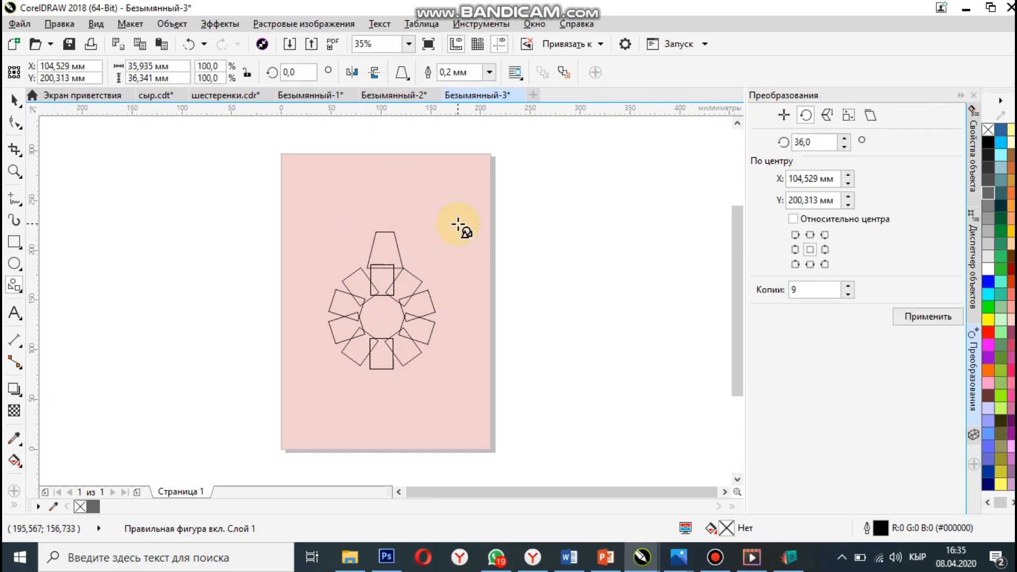
pyautogui.press('Left')
pyautogui.press('Left')
pyautogui.press('Left')
pyautogui.press('Left')
pyautogui.press('Left')
pyautogui.press('Left')
pyautogui.press('Left')
pyautogui.press('Left')
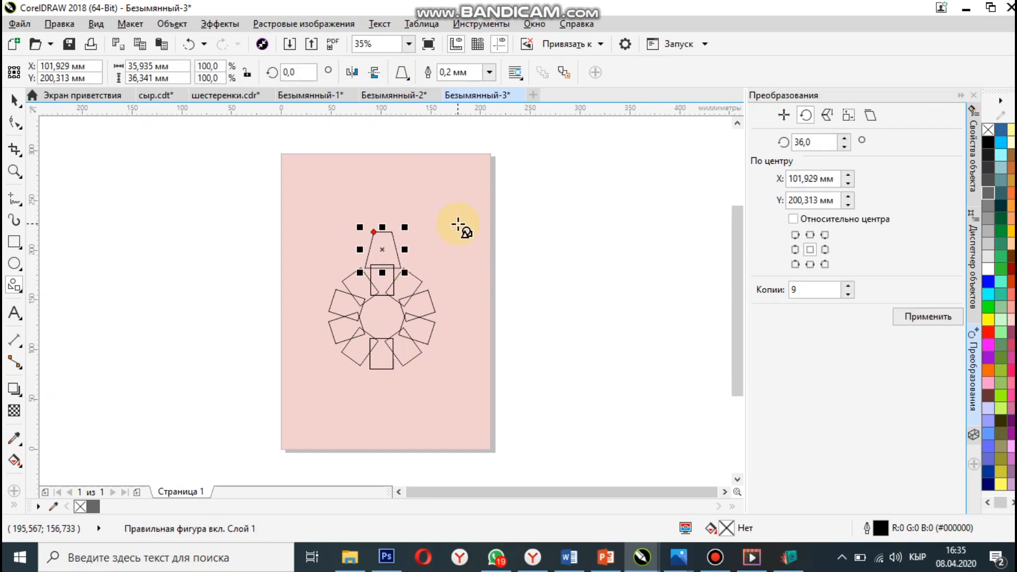
# - Move the trapezoid's rotation centre to the middle of the ring and create 9 copies rotated by 36°
pyautogui.click(384, 249)
pyautogui.moveTo(384, 249); pyautogui.dragTo(382, 317)
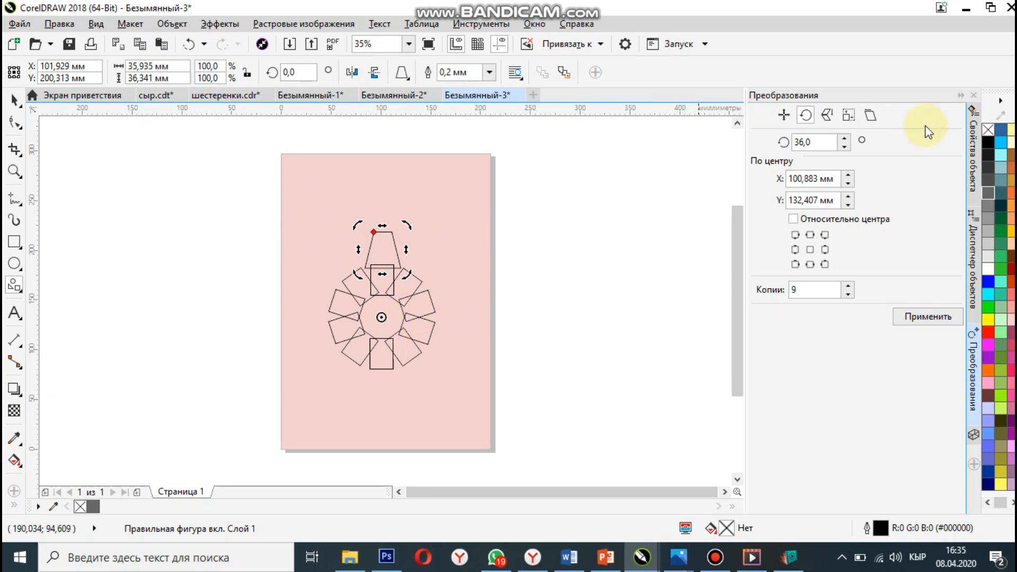
pyautogui.click(919, 316)
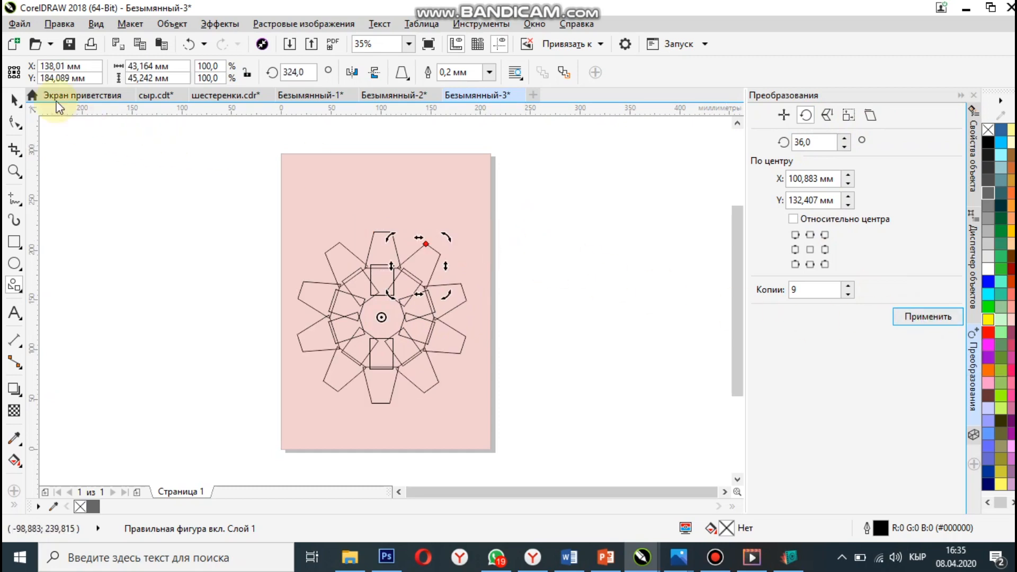
# - Weld all the rectangles and trapezoids into a single gear shape and fill it dark grey #4D4D4D
pyautogui.click(14, 100)
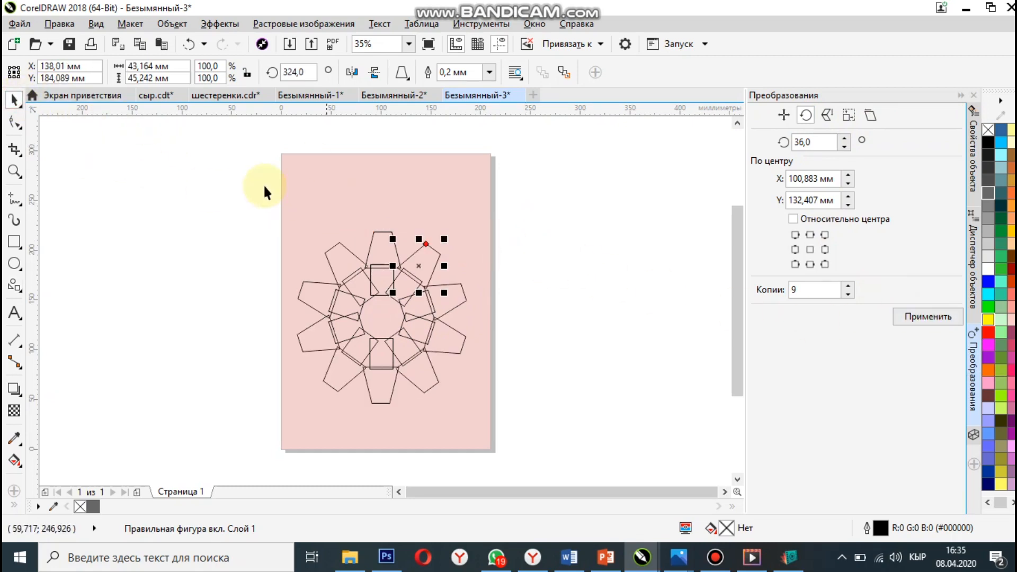
pyautogui.moveTo(243, 185); pyautogui.dragTo(506, 421)
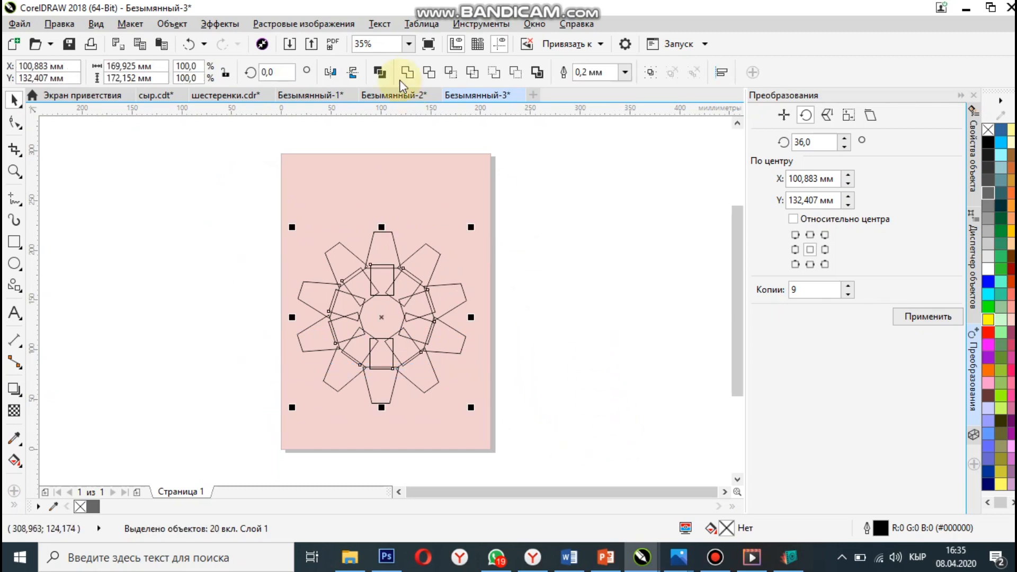
pyautogui.click(409, 73)
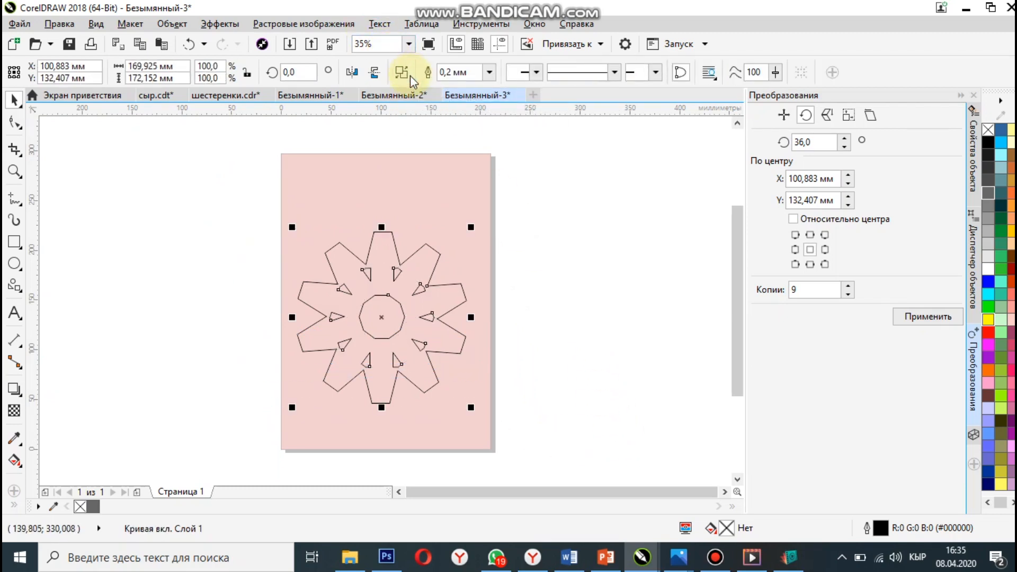
pyautogui.click(589, 296)
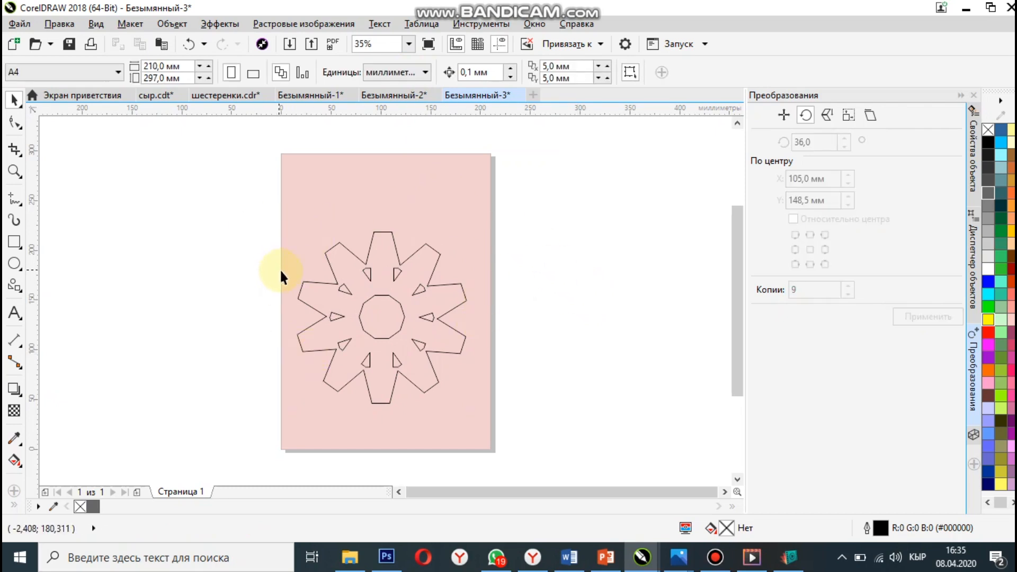
pyautogui.click(332, 269)
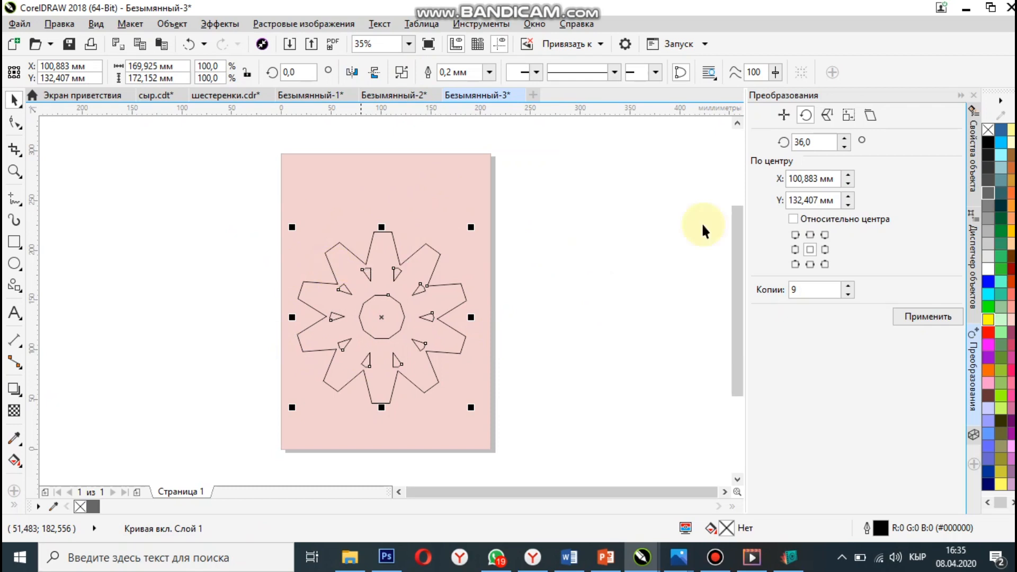
pyautogui.click(992, 179)
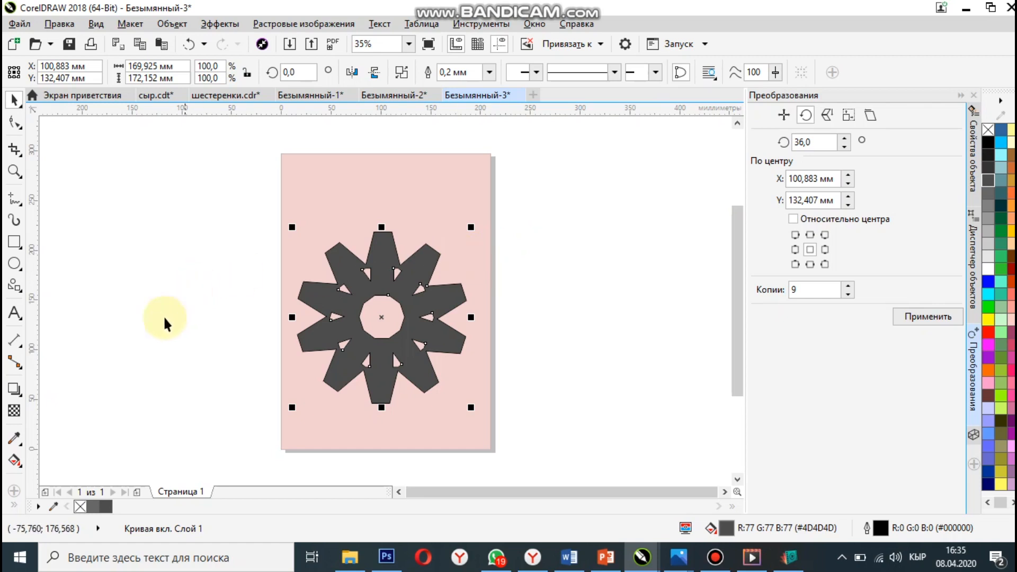
# - Extrude the gear with a parallel extrusion type, offset about 23 mm to the right, to give it thickness
pyautogui.click(18, 390)
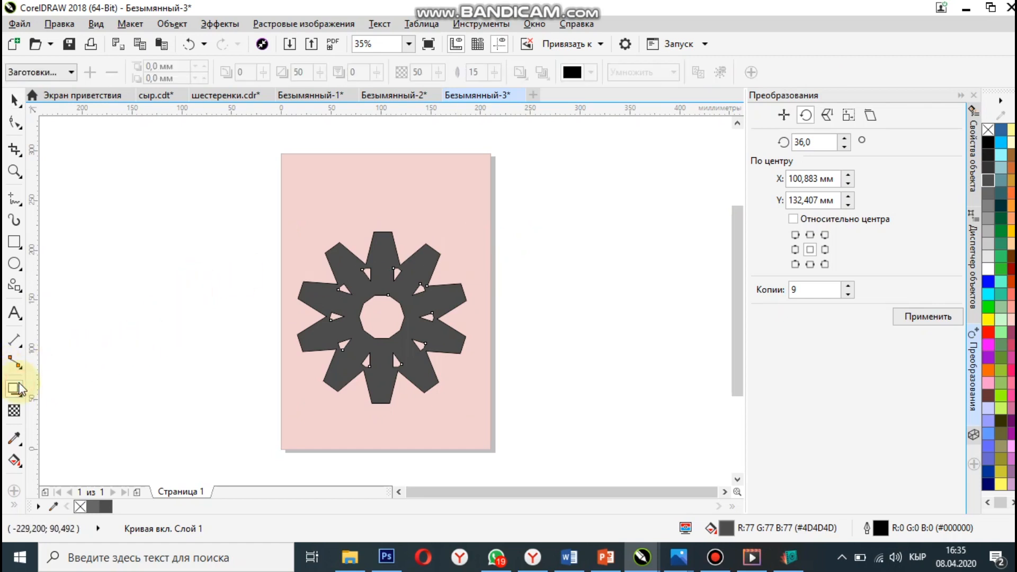
pyautogui.click(17, 389)
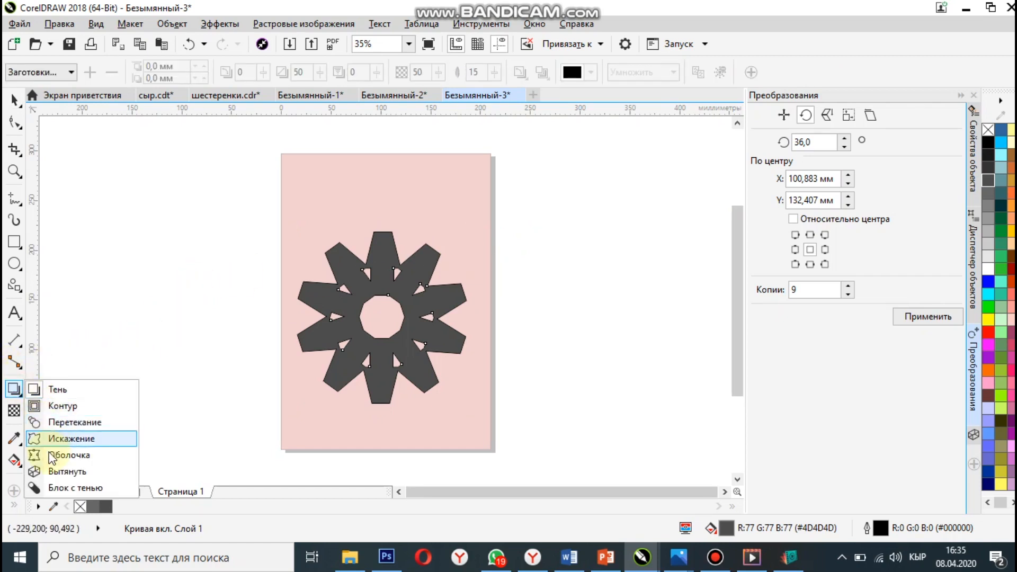
pyautogui.click(67, 473)
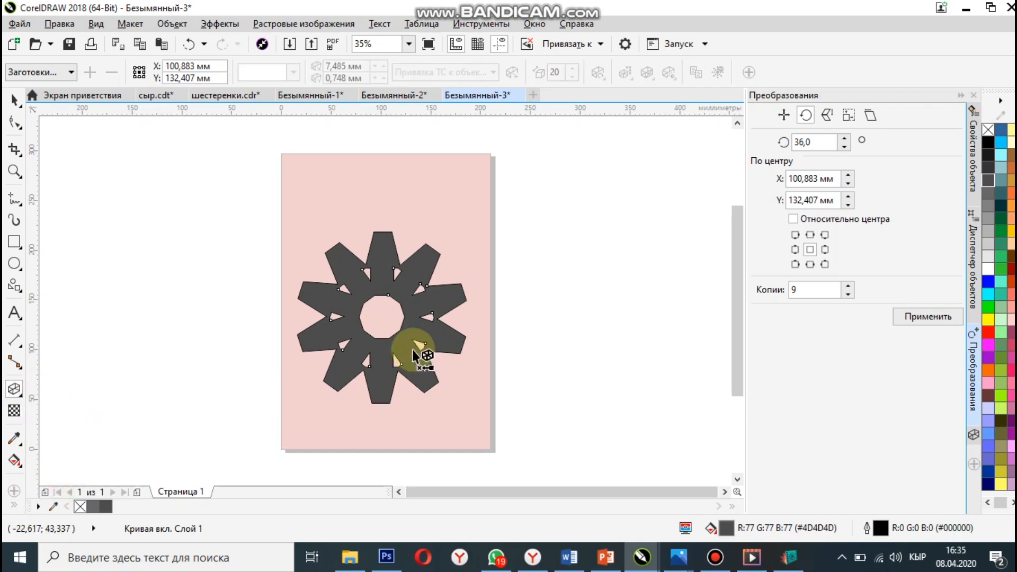
pyautogui.moveTo(389, 295); pyautogui.dragTo(428, 293)
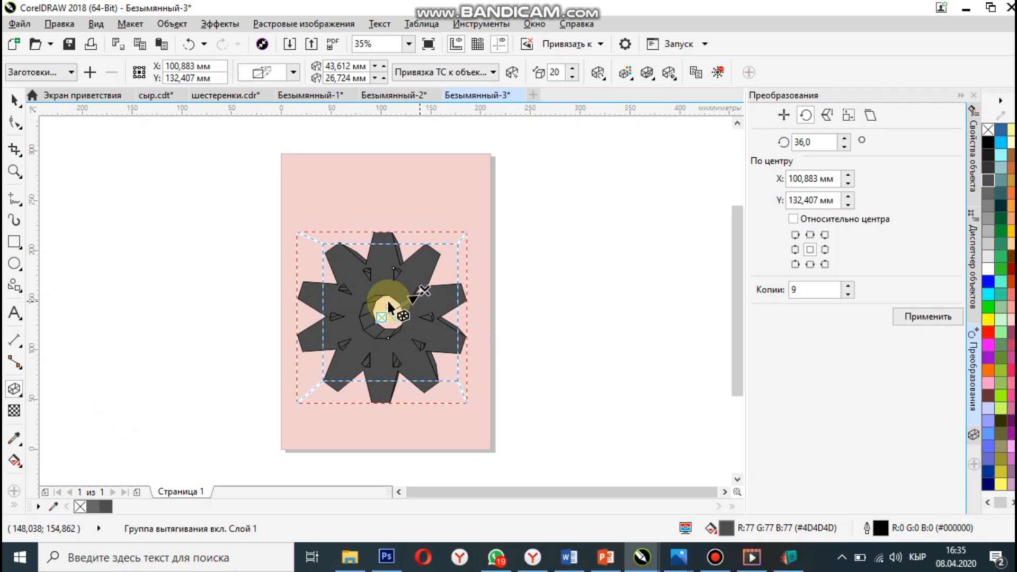
pyautogui.click(296, 73)
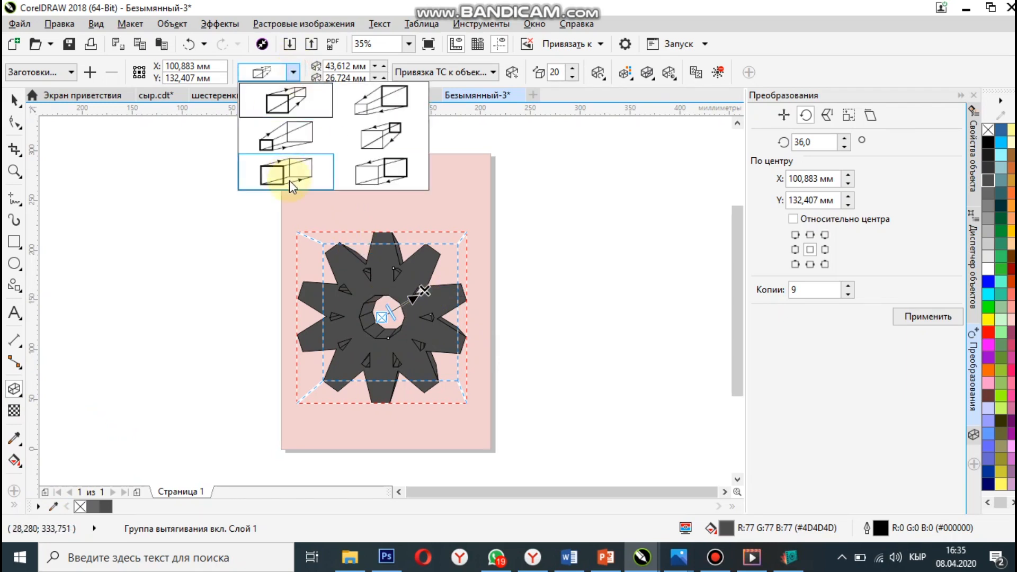
pyautogui.click(283, 170)
pyautogui.moveTo(426, 287); pyautogui.dragTo(404, 317)
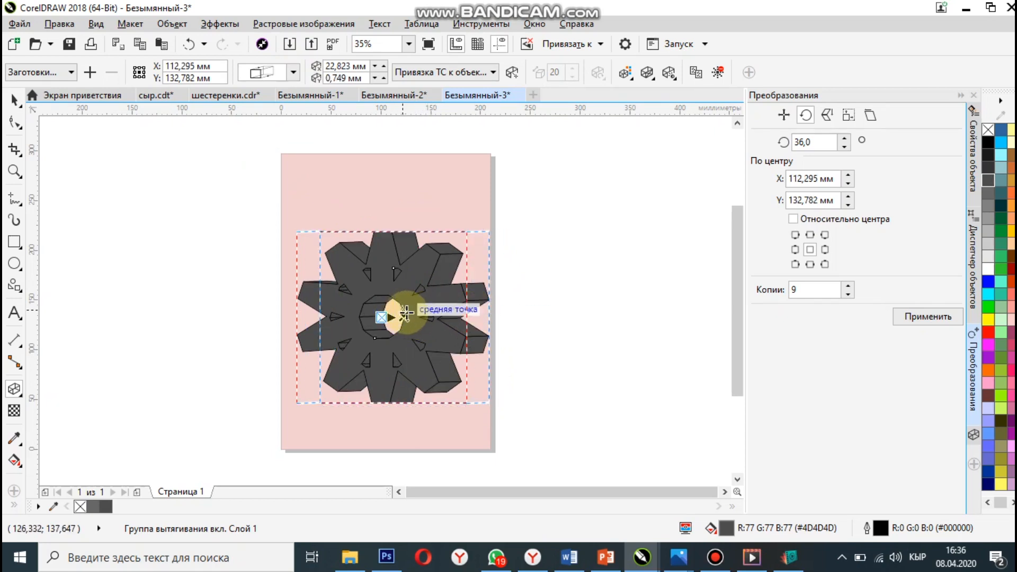
pyautogui.click(450, 202)
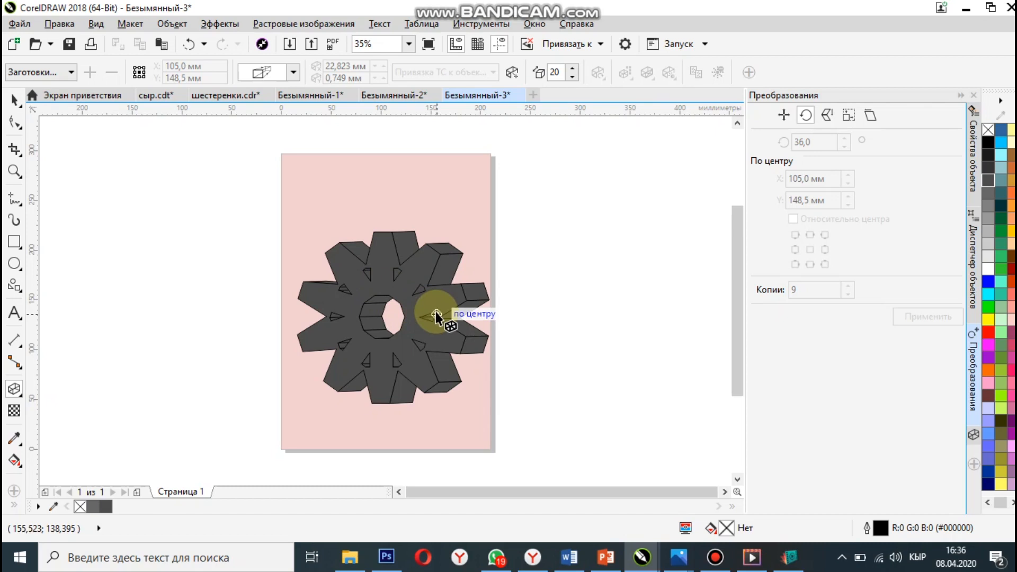
# - Add a perspective drop shadow from the gear's bottom edge towards the upper right, angled 24° with opacity 50 and feathering 15
pyautogui.click(13, 391)
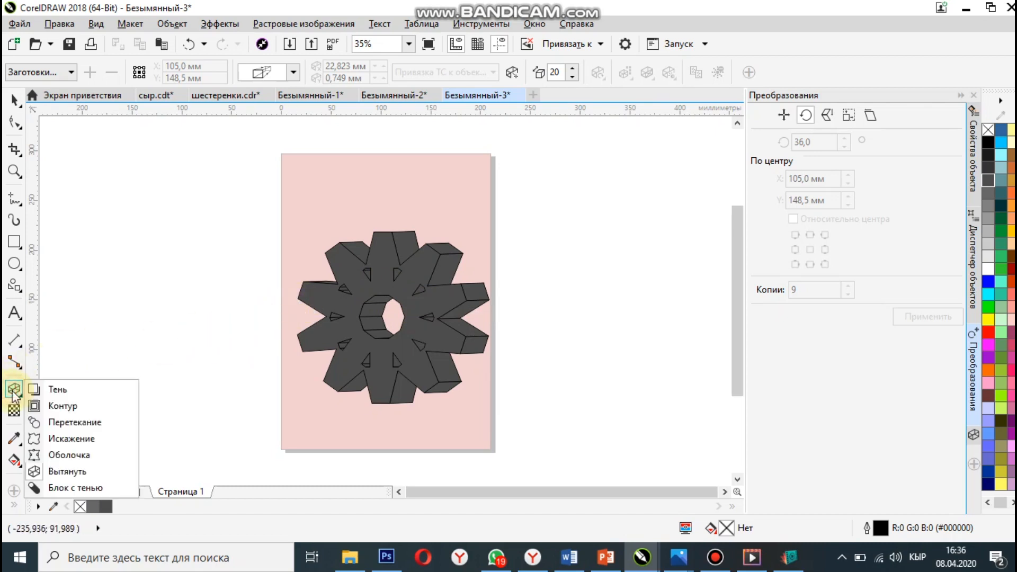
pyautogui.click(58, 390)
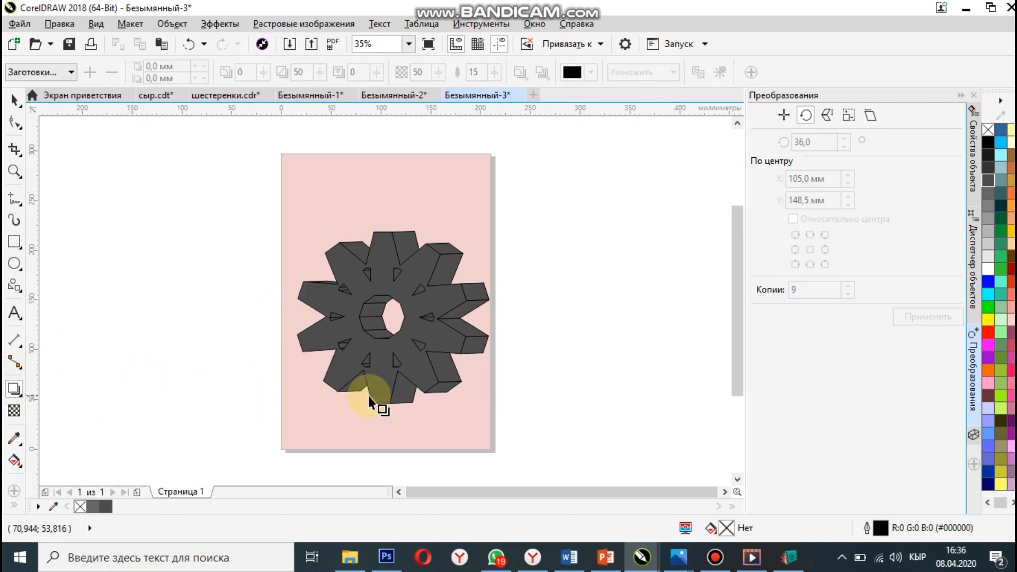
pyautogui.moveTo(379, 397); pyautogui.dragTo(462, 368)
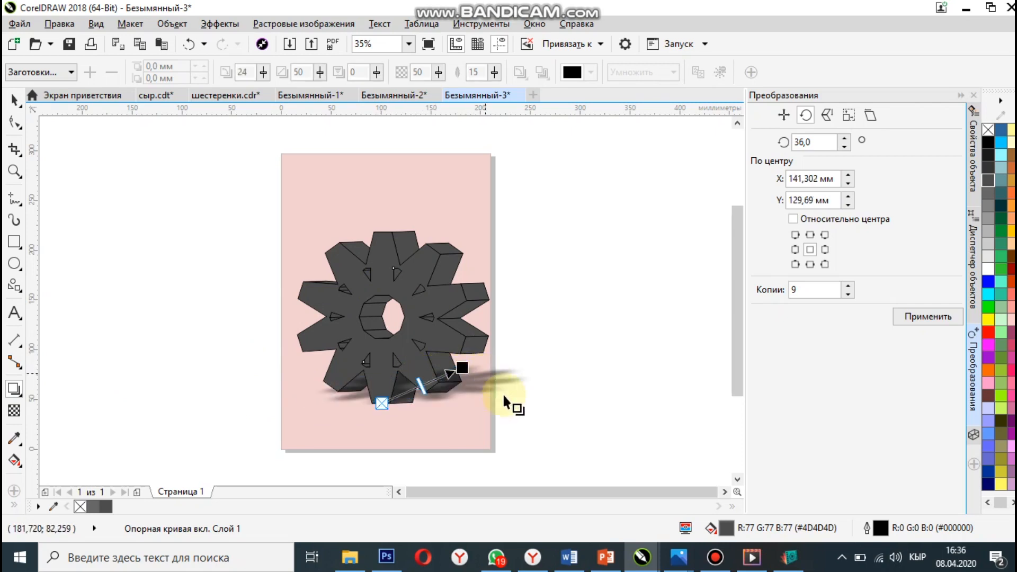
pyautogui.click(530, 317)
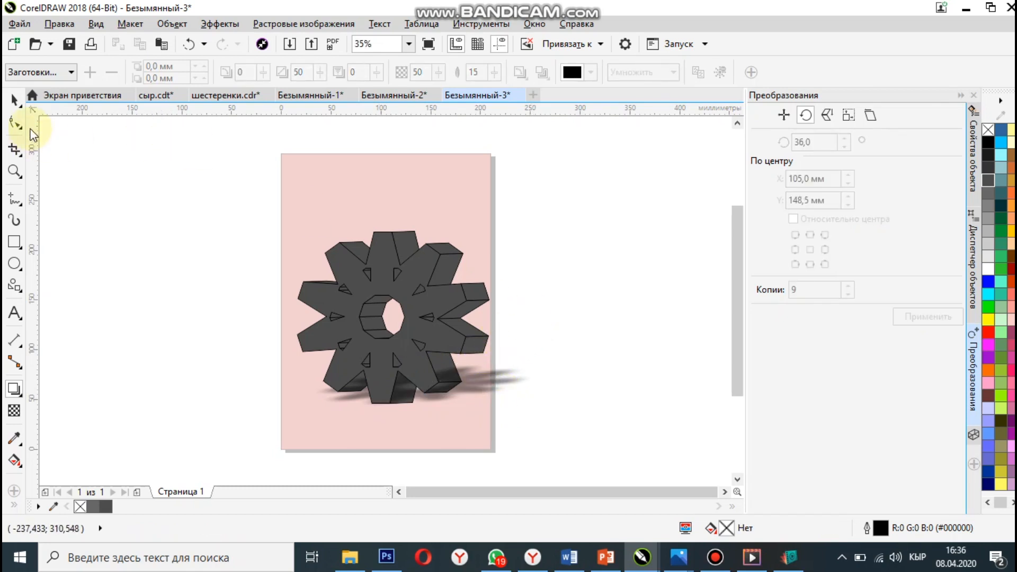
# - Scale the gear and its shadow down to about 226 × 124 mm overall and move them about 34 mm right and 7 mm up
pyautogui.click(15, 101)
pyautogui.moveTo(212, 185); pyautogui.dragTo(590, 460)
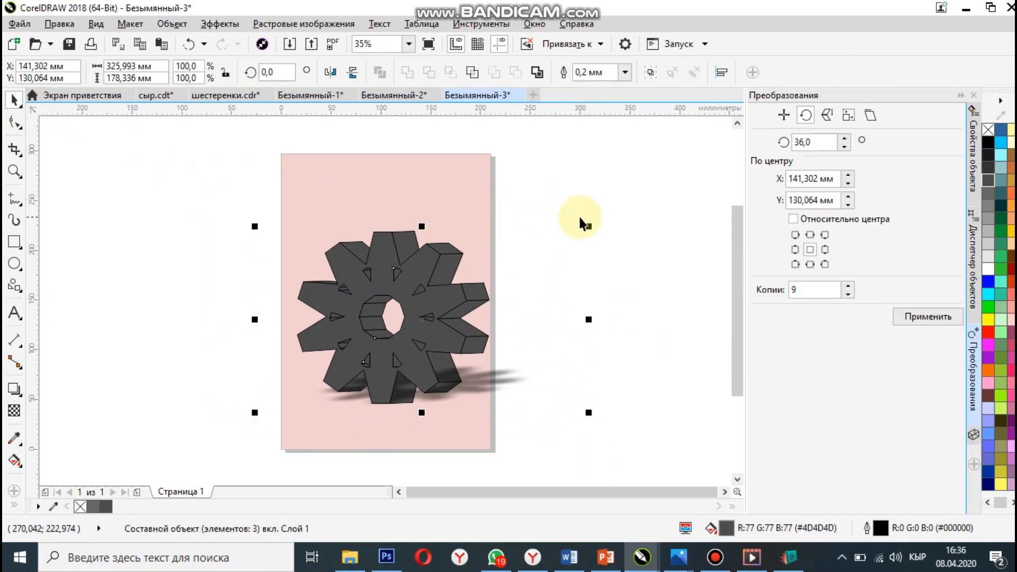
pyautogui.moveTo(589, 227); pyautogui.dragTo(493, 244)
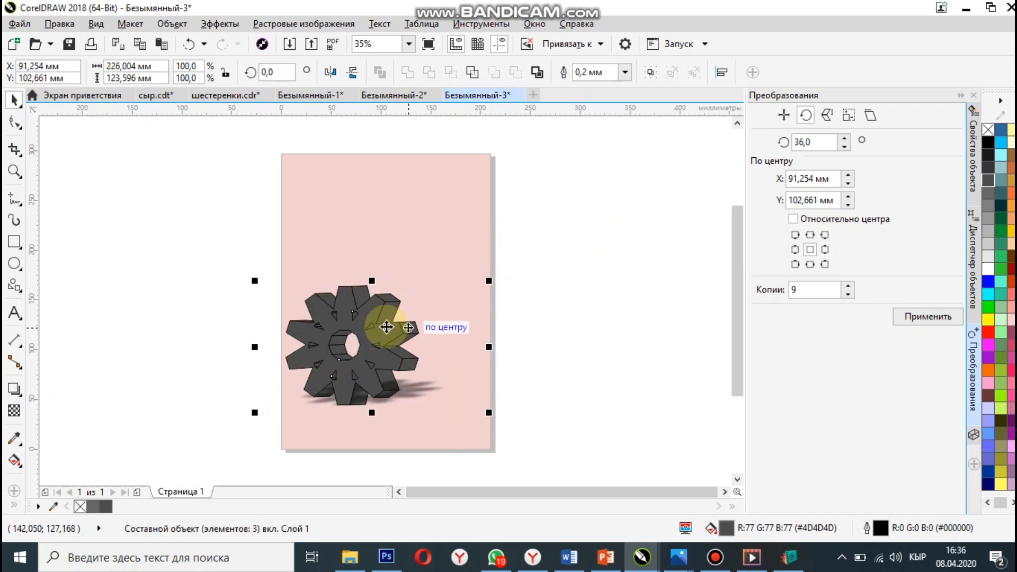
pyautogui.moveTo(376, 348); pyautogui.dragTo(412, 341)
pyautogui.click(428, 224)
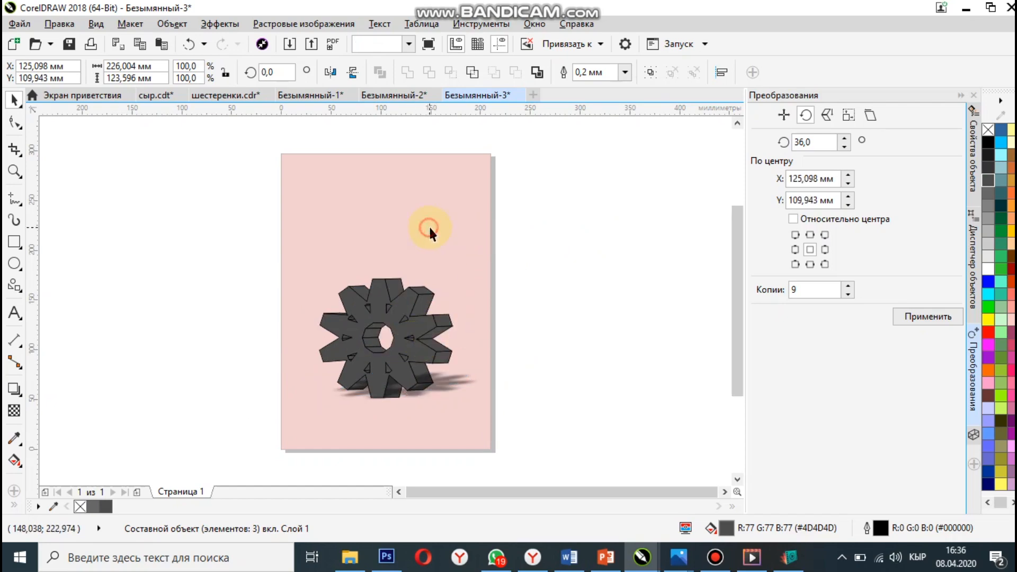